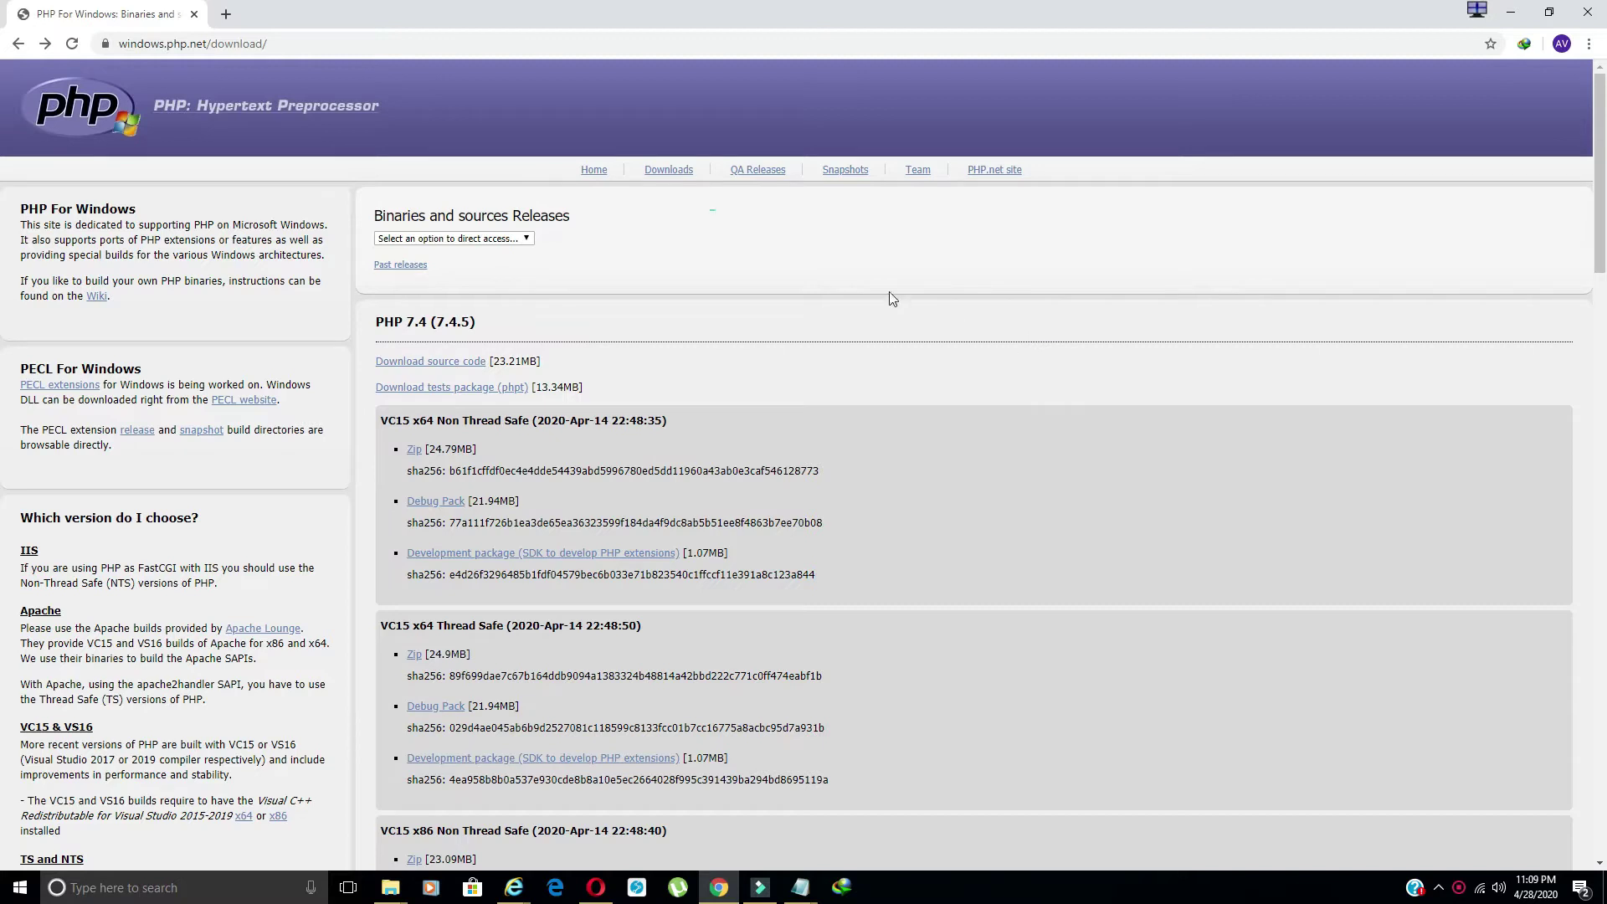
Check the download page address and the PHP 7.4 (7.4.5) heading.
left_click(547, 43)
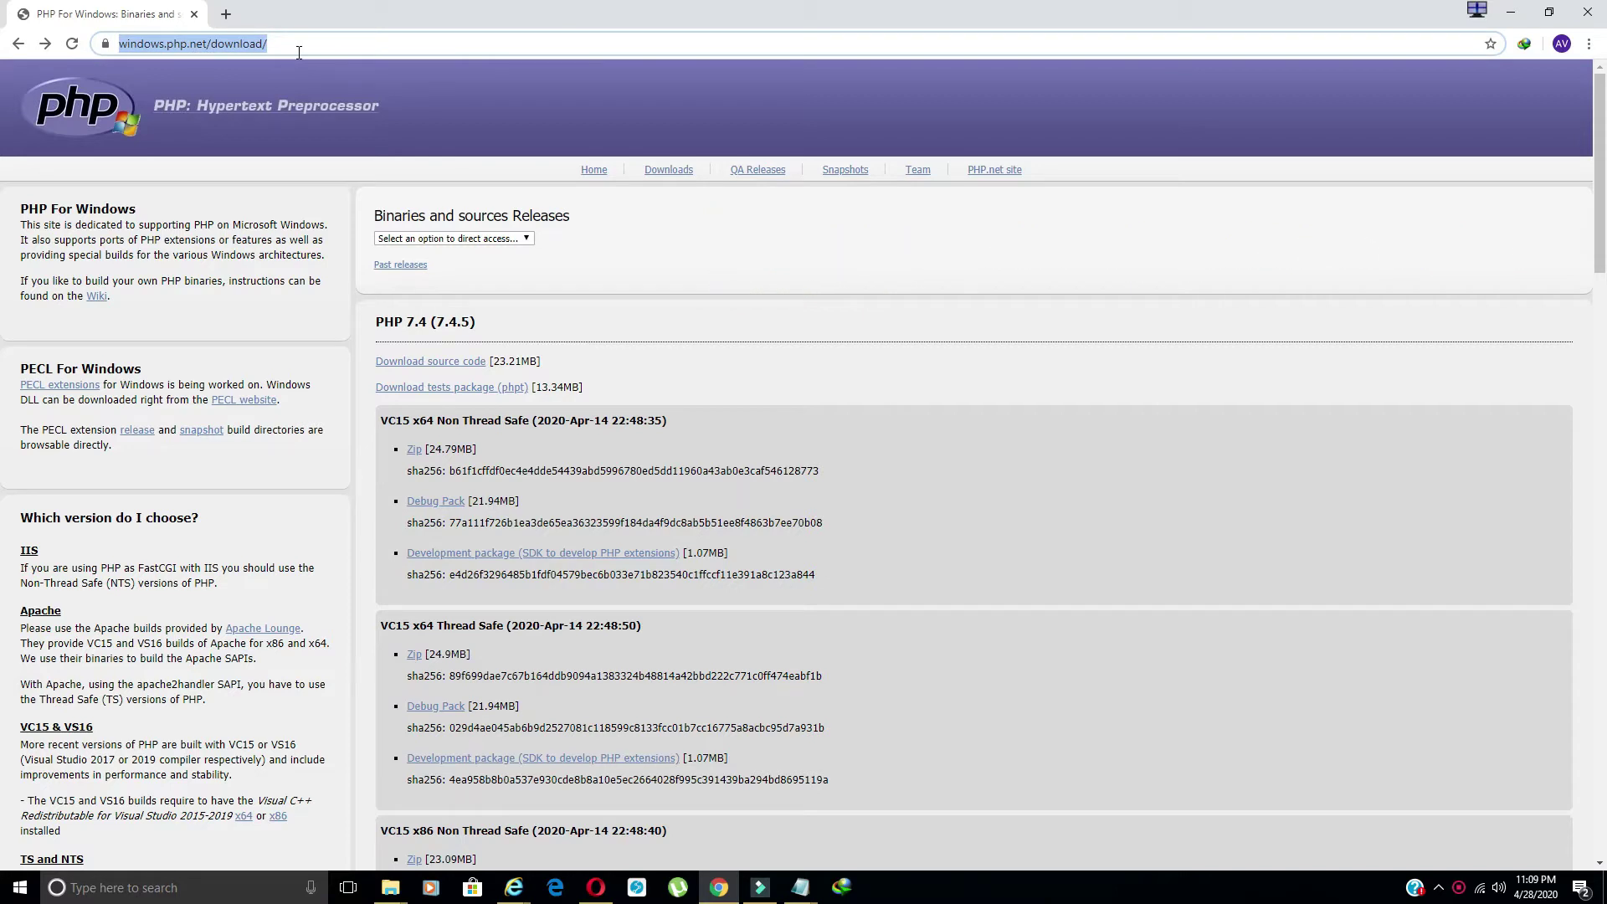
left_click(646, 272)
scroll(646, 272, "down", 1)
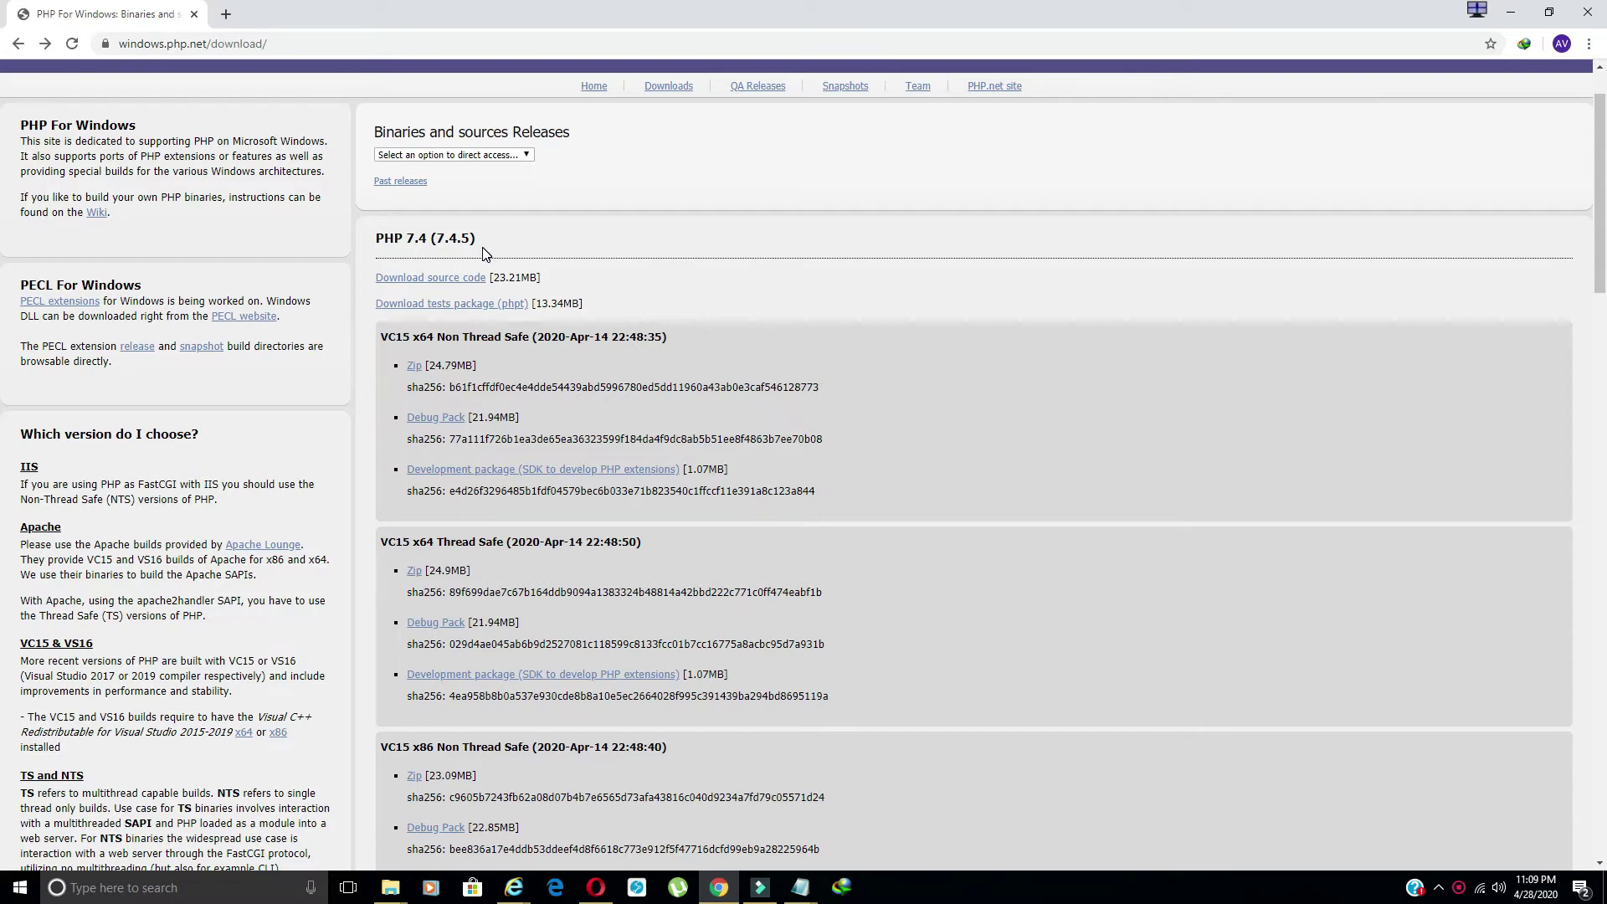
left_click_drag(477, 238, 375, 239)
left_click(486, 242)
scroll(449, 432, "down", 1)
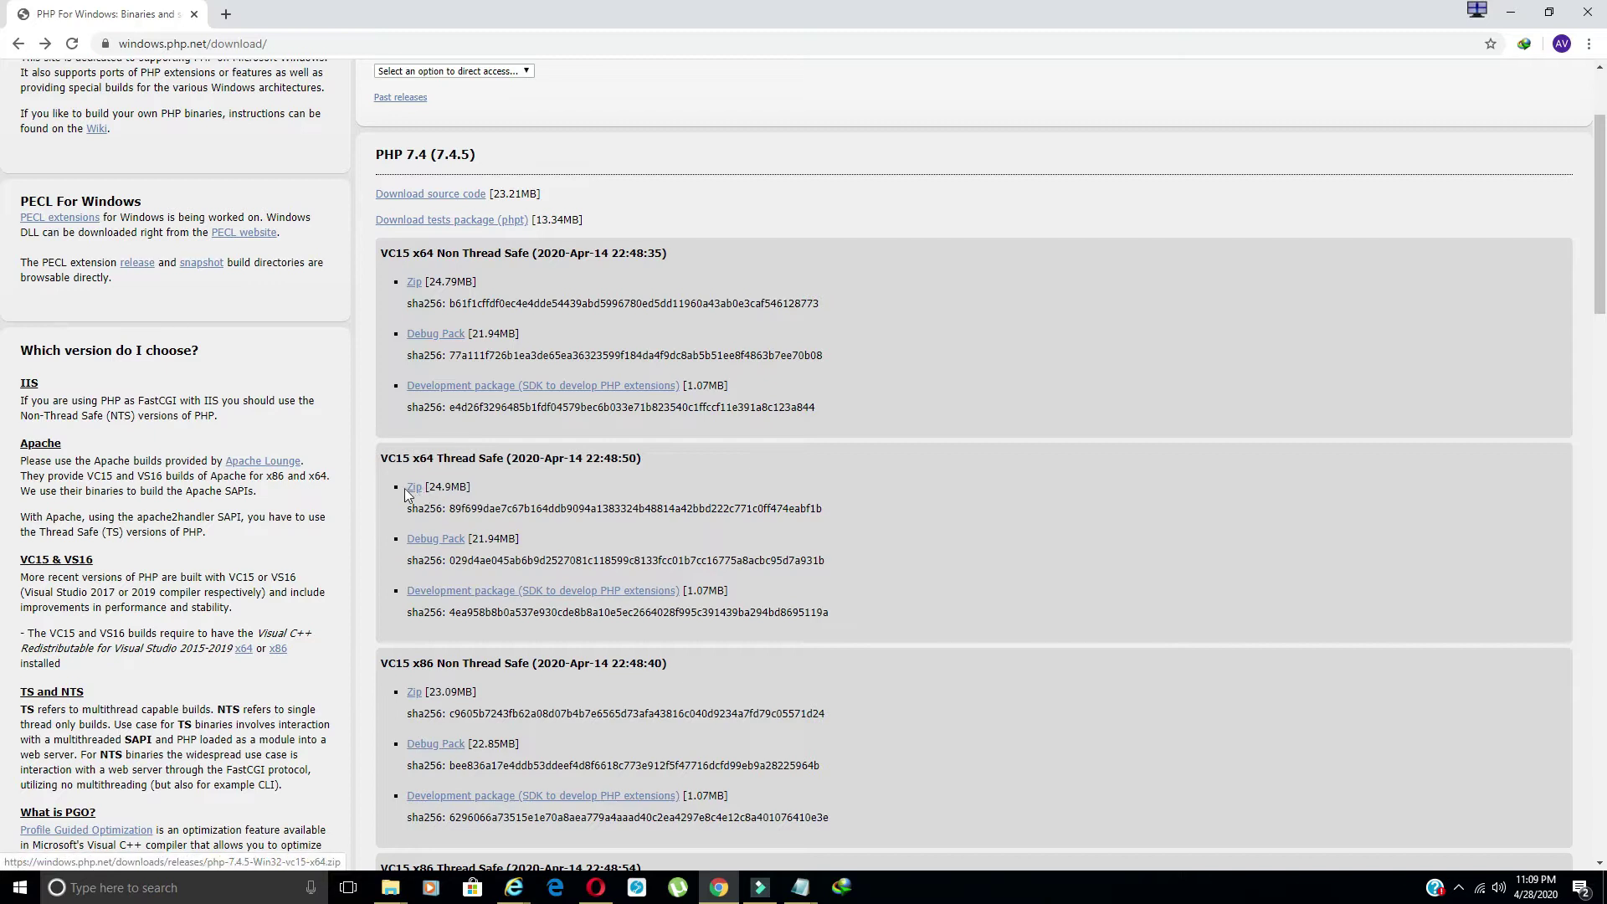
Request the VC15 x64 Thread Safe zip and cancel the duplicate download.
left_click_drag(424, 488, 469, 487)
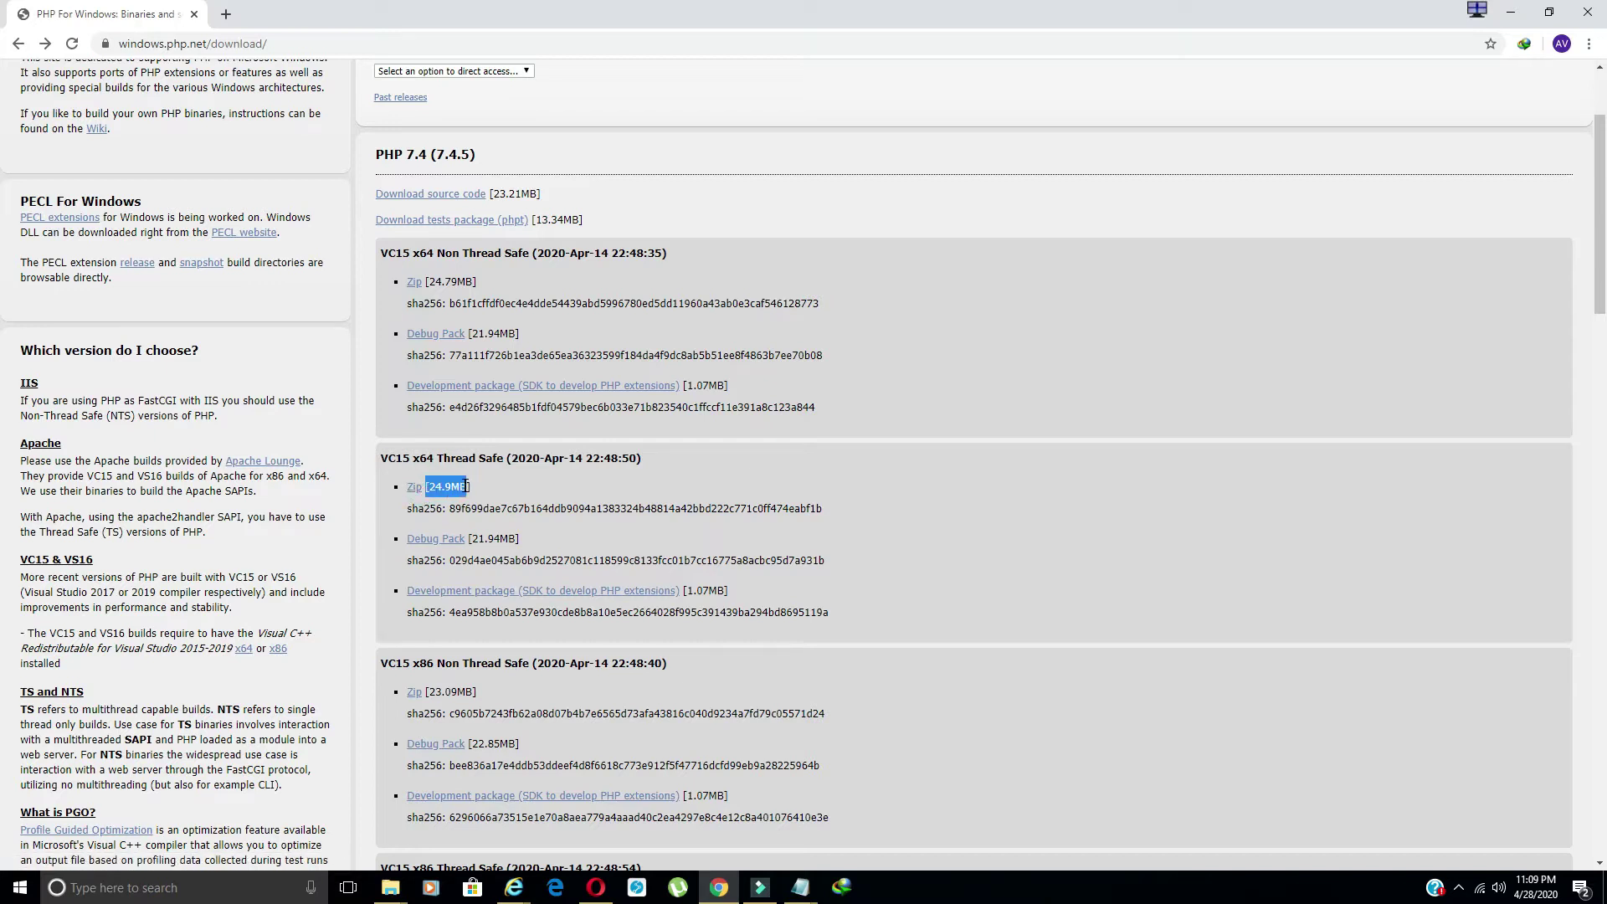
left_click(414, 488)
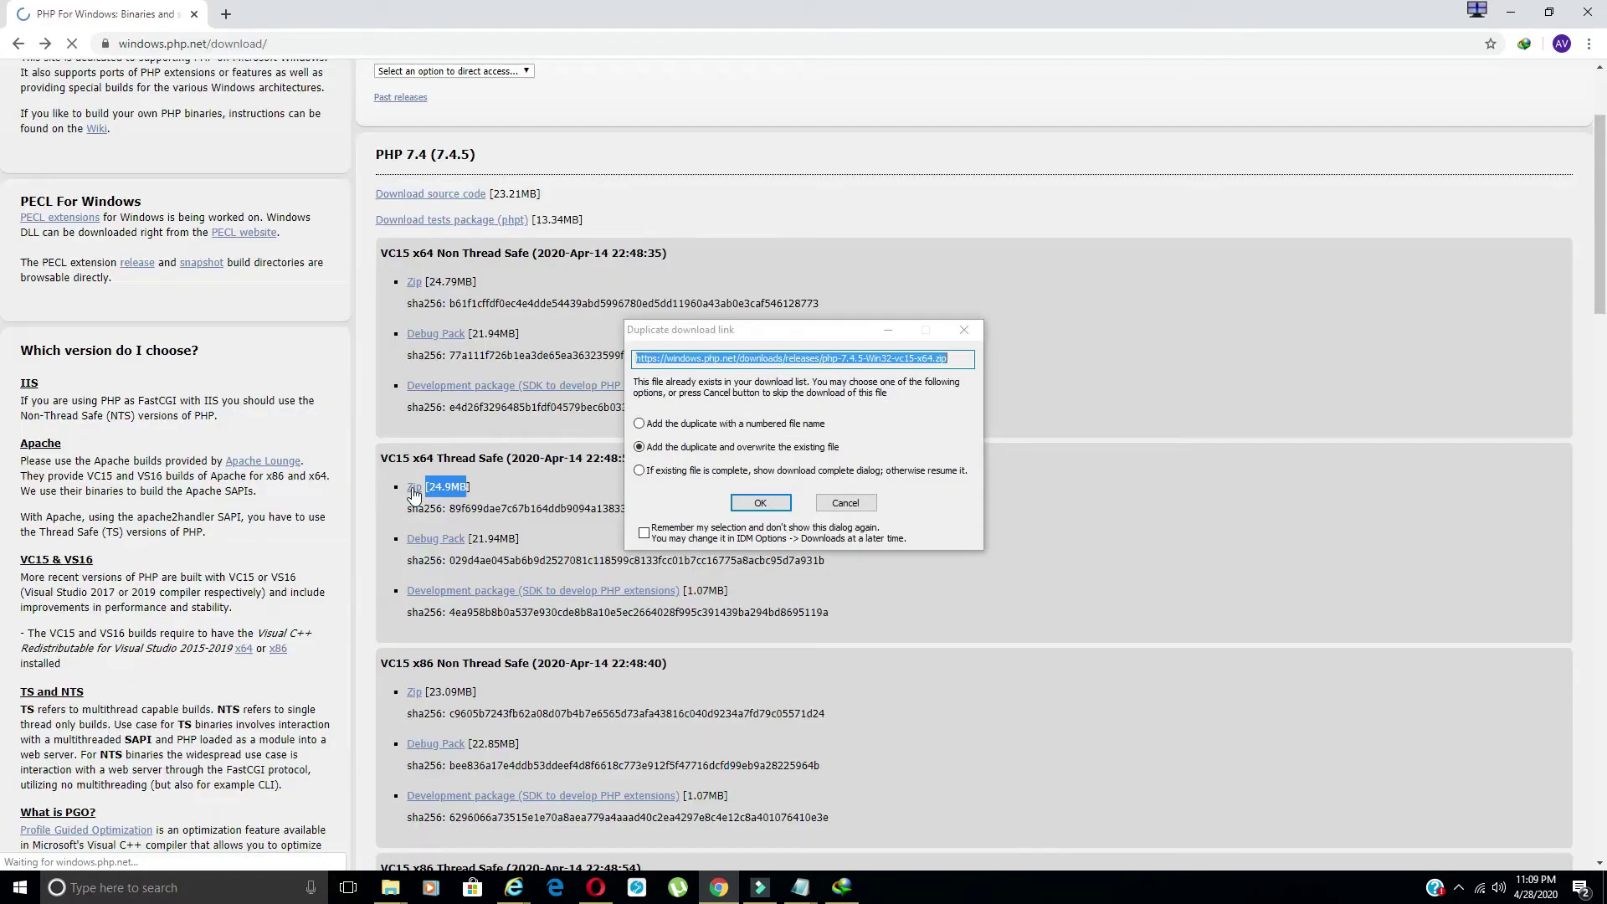
left_click(839, 504)
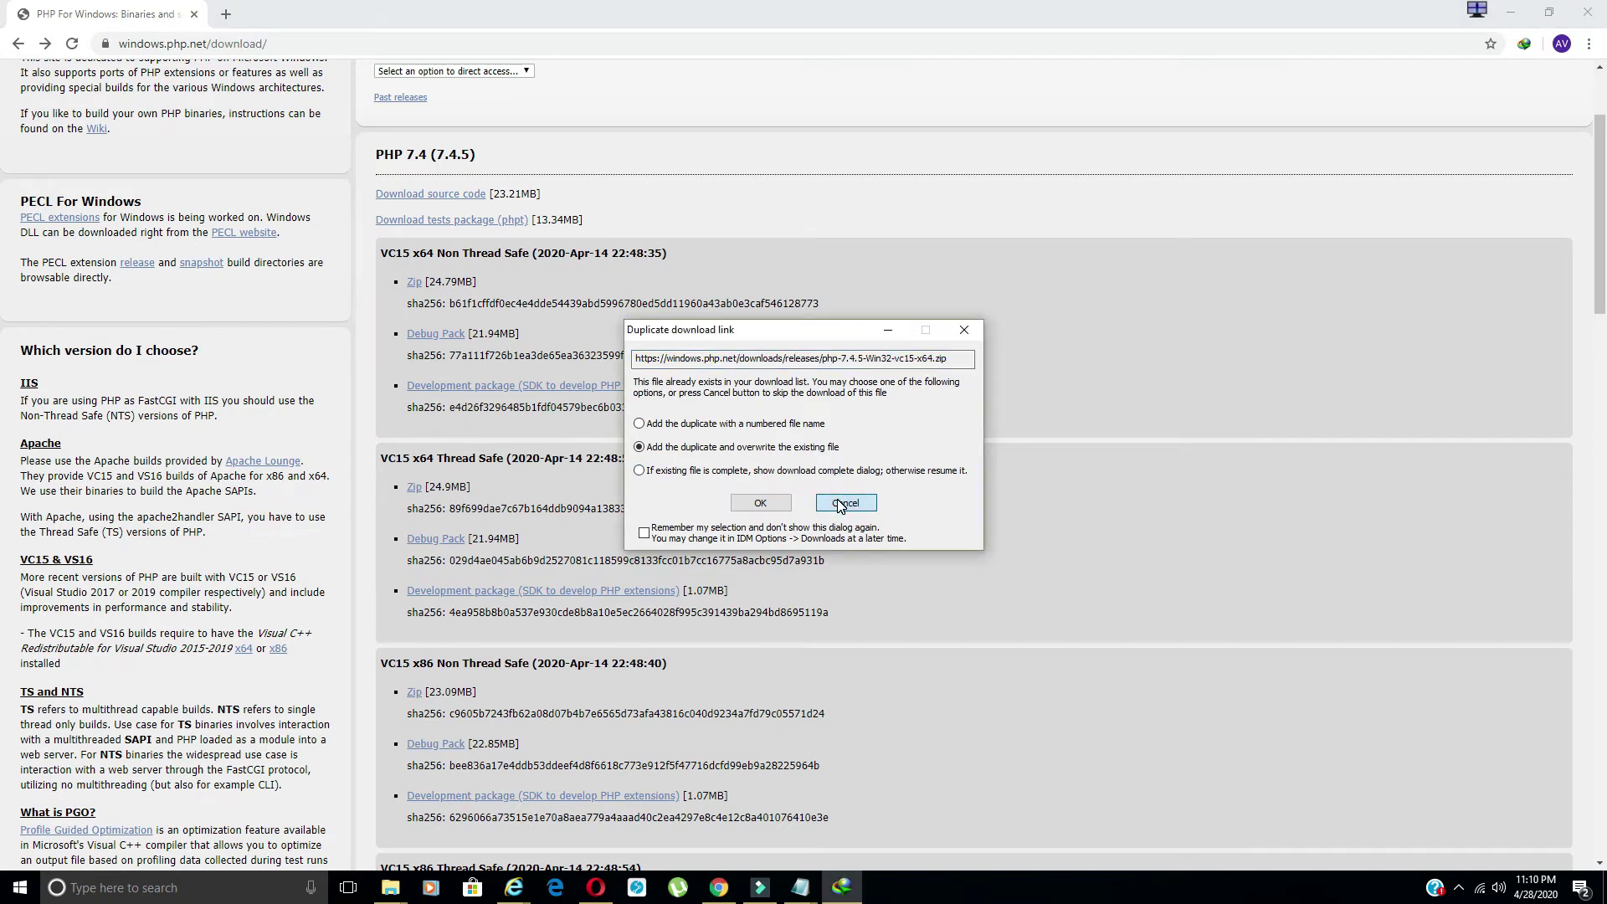
left_click(840, 503)
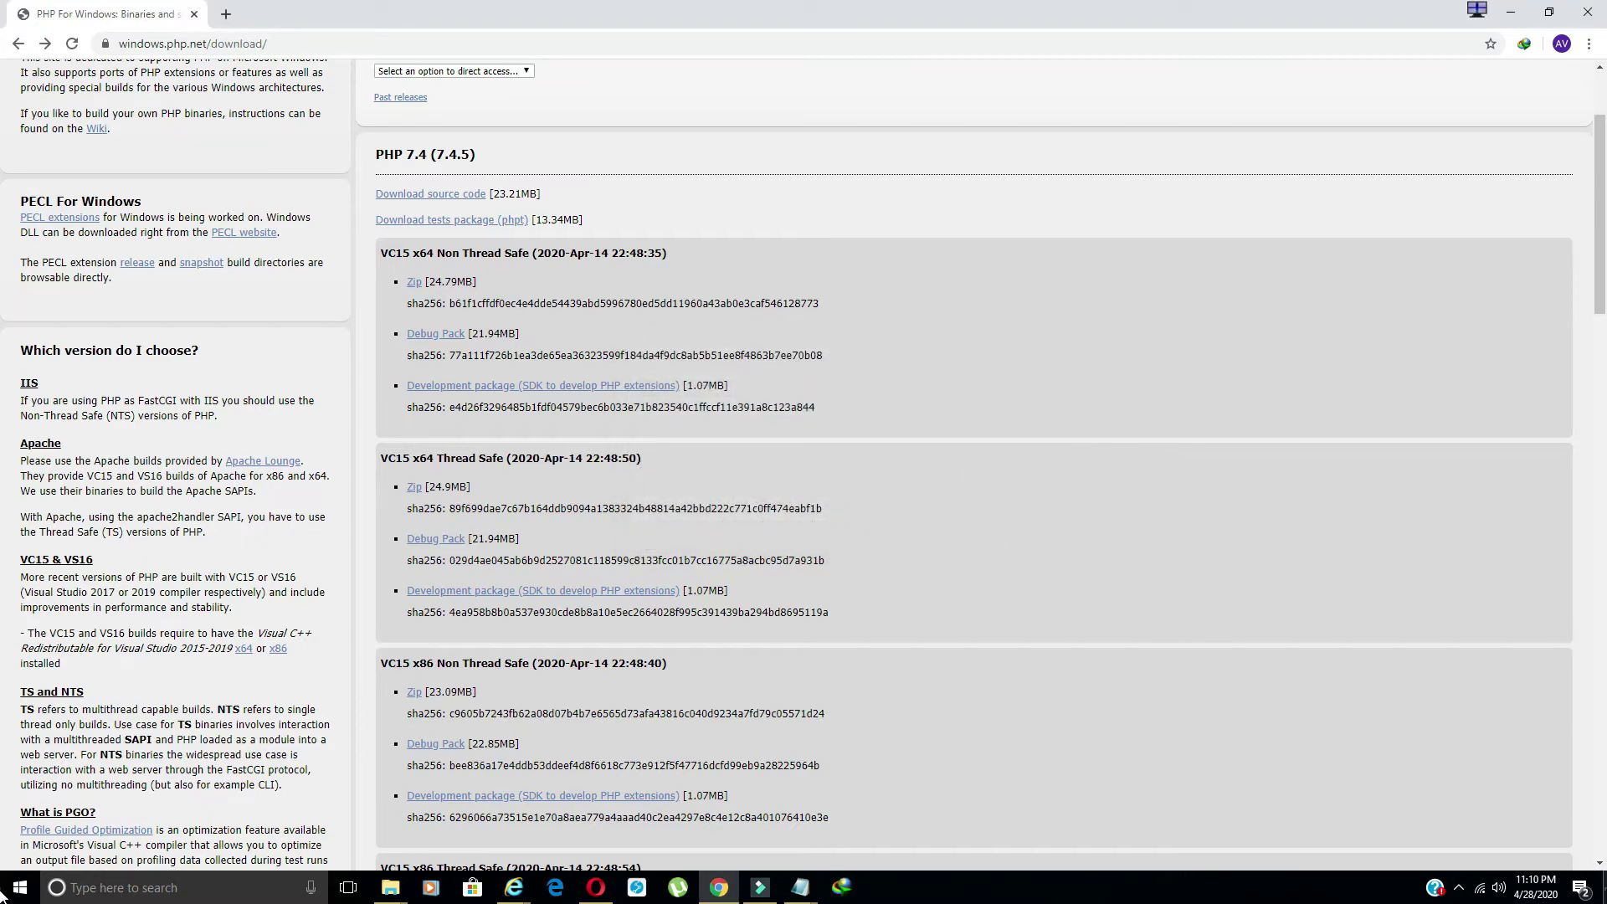
Open php-7.4.5-Win32-vc15-x64.zip from the desktop in WinRAR and dismiss the license reminder.
left_click(1603, 895)
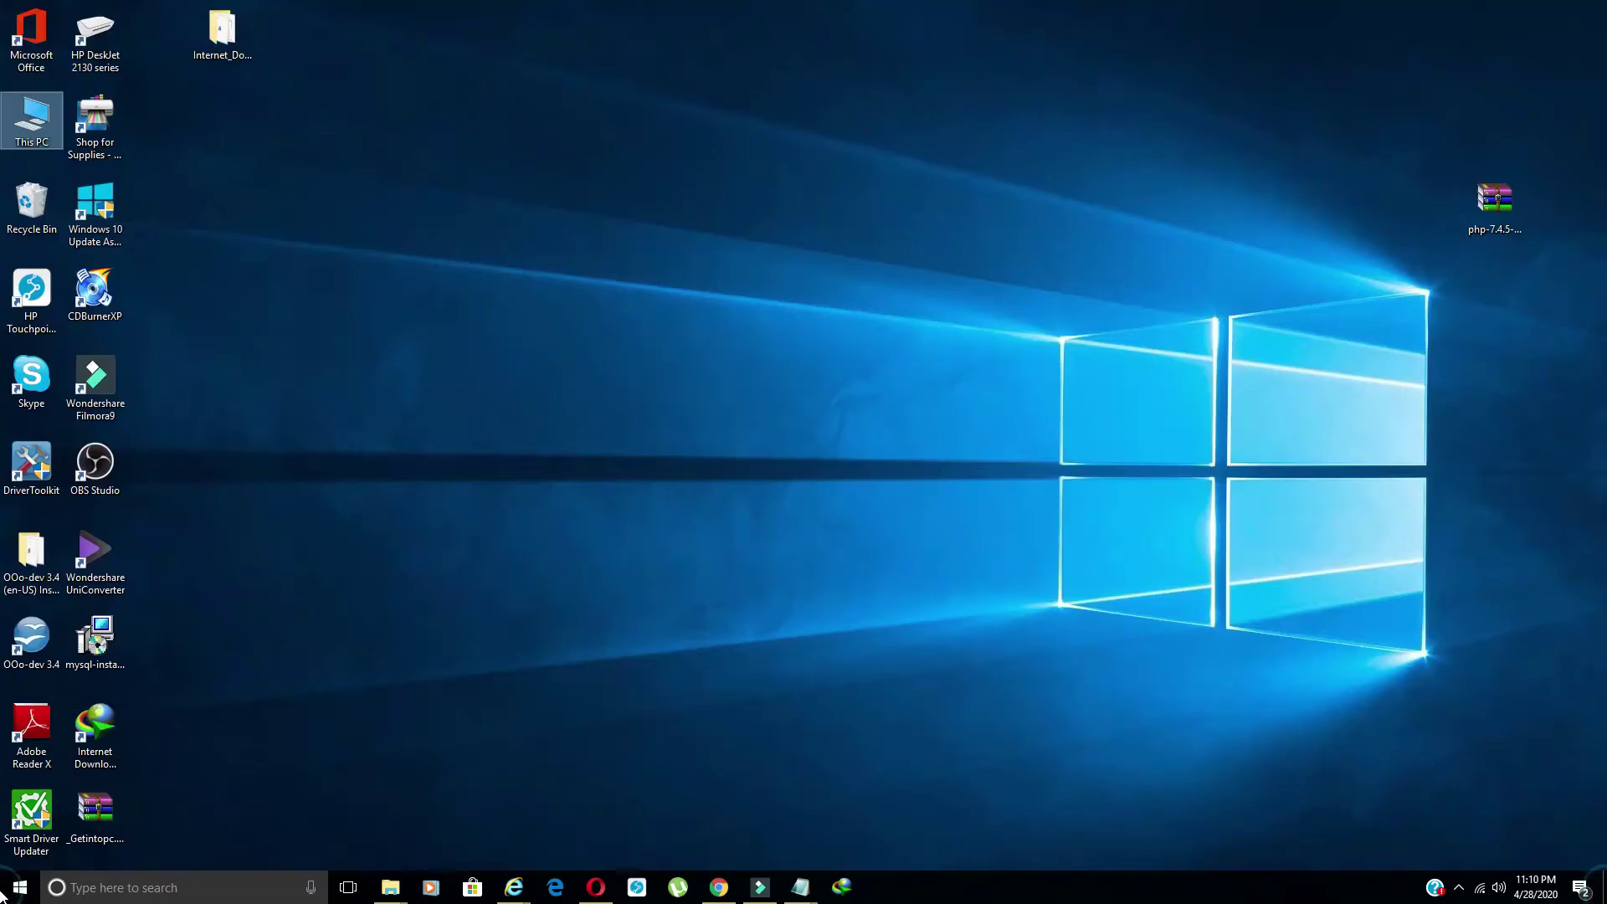
double_click(1489, 210)
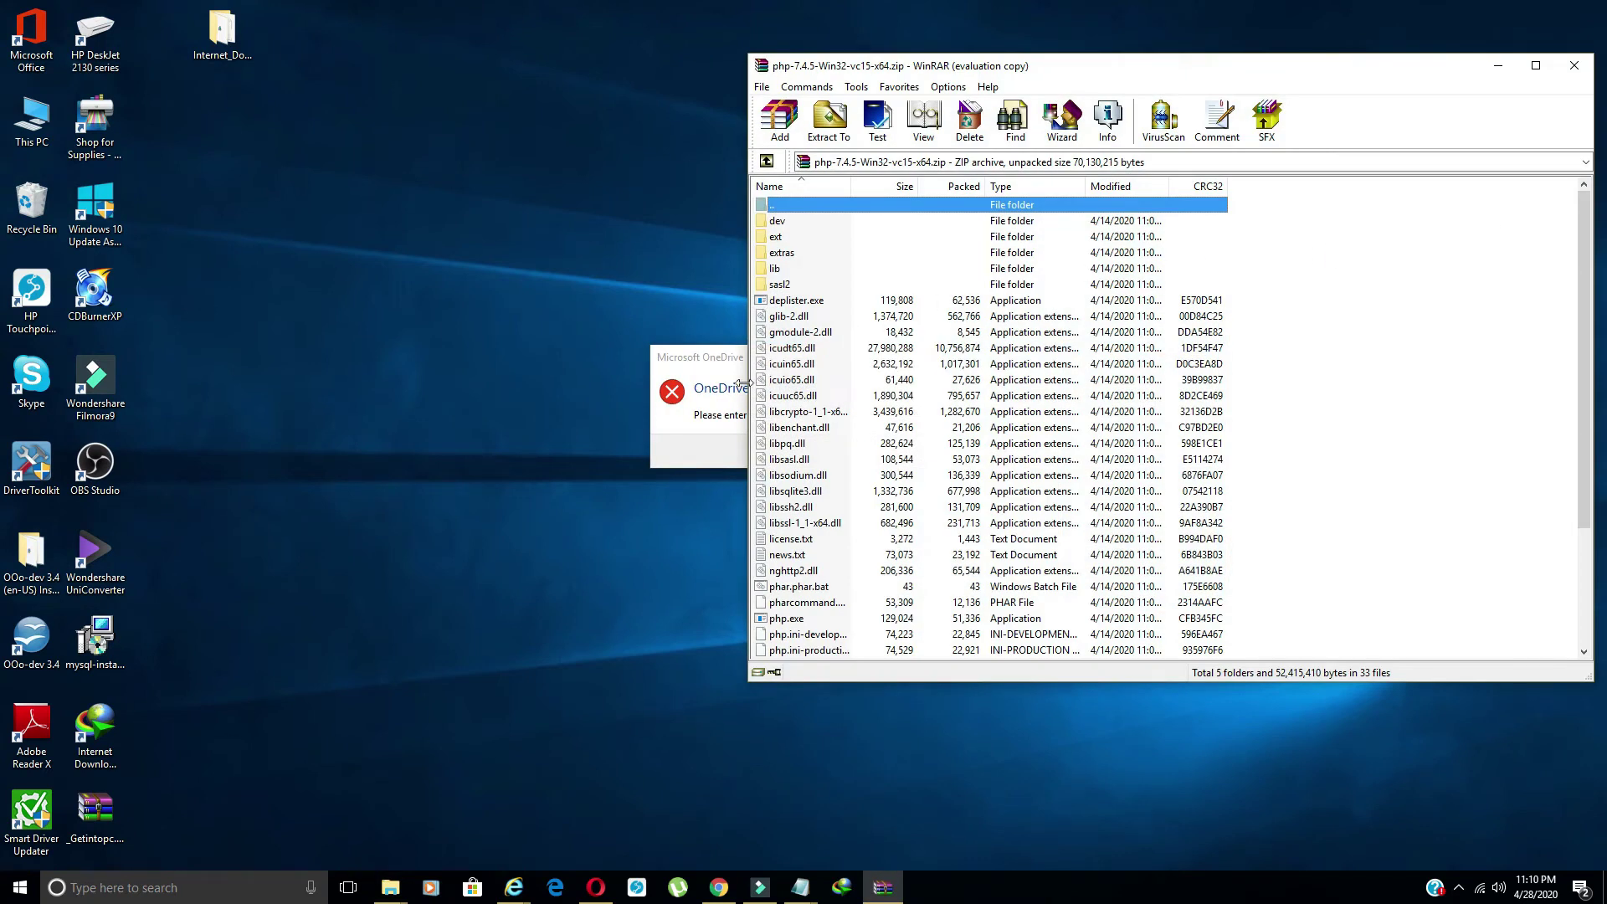
left_click(1270, 382)
mouse_move(703, 359)
left_mouse_down()
mouse_move(1335, 876)
mouse_move(1598, 876)
left_mouse_up()
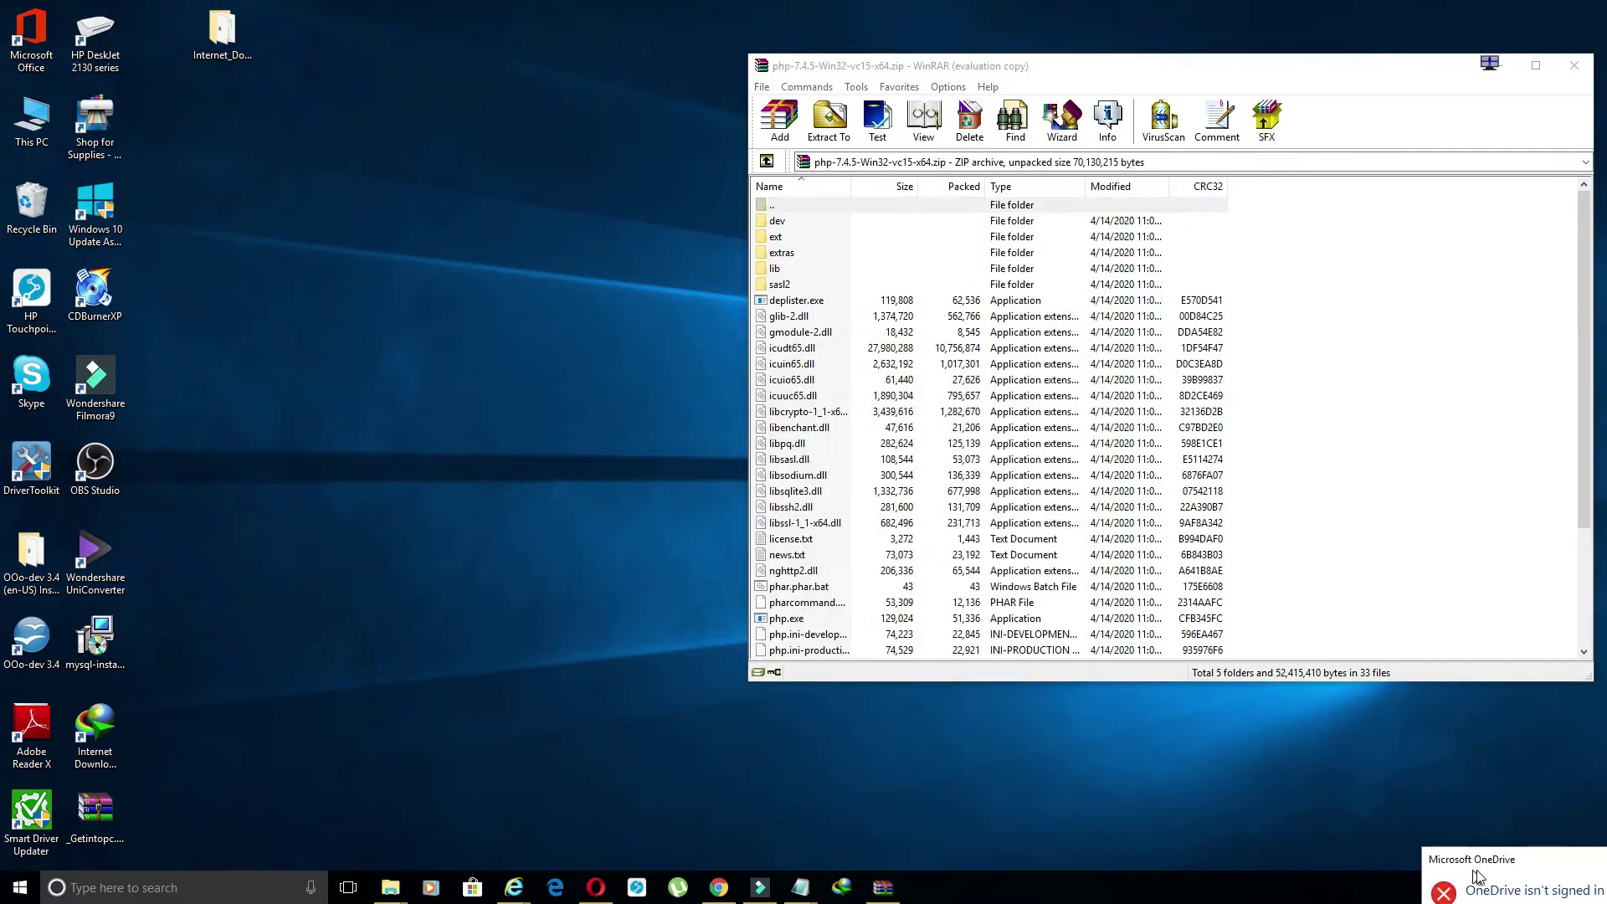
scroll(944, 324, "down", 2)
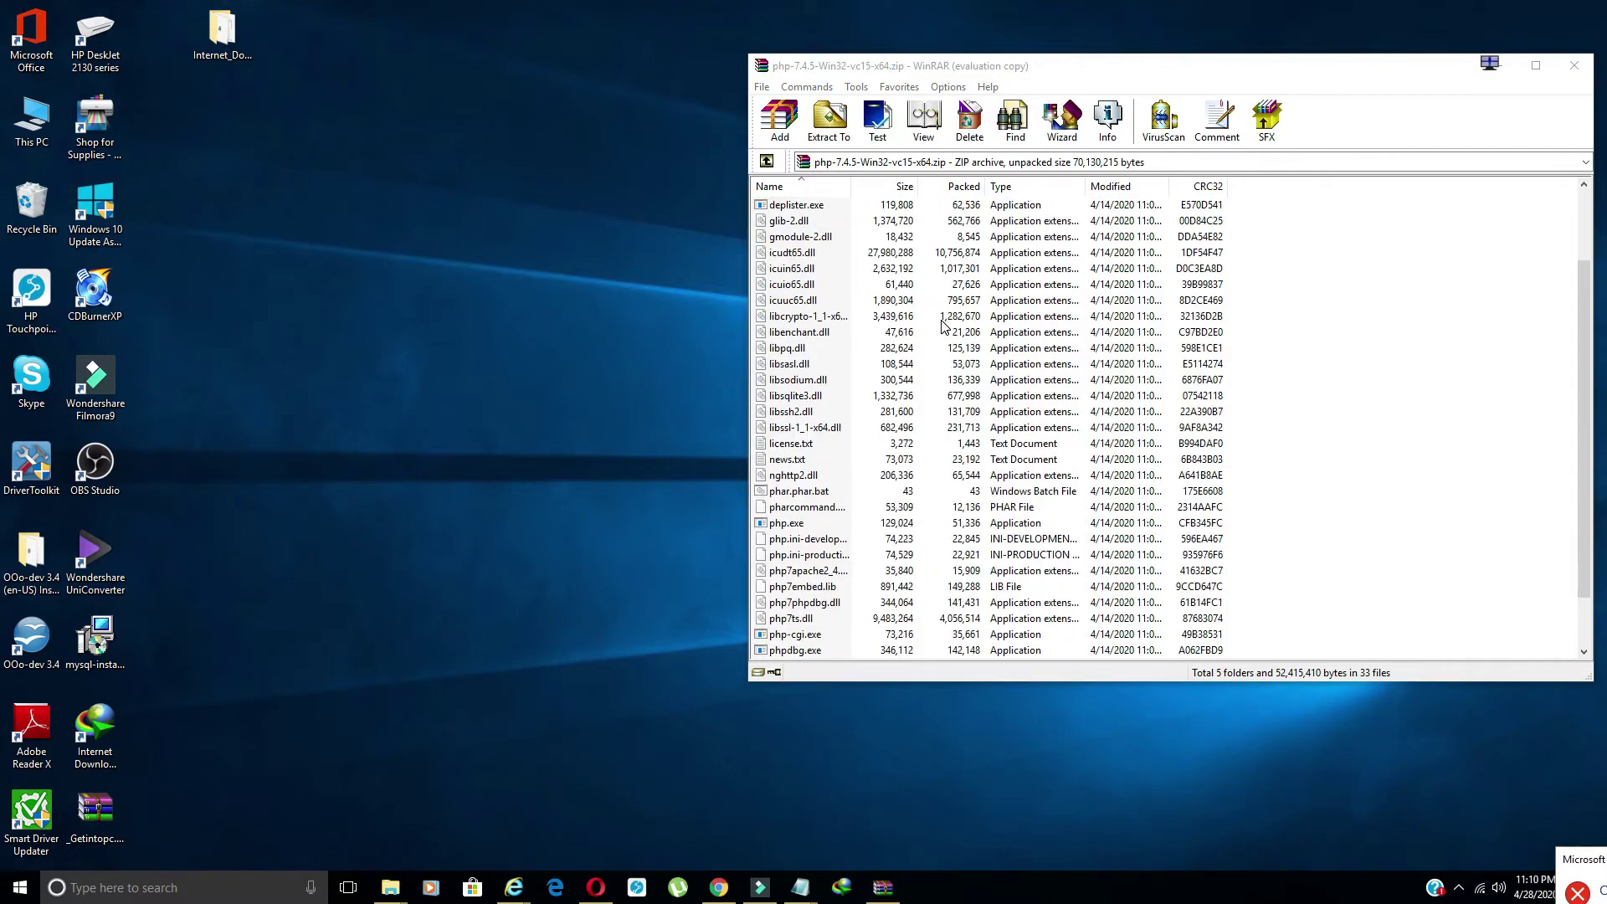
scroll(942, 325, "down", 2)
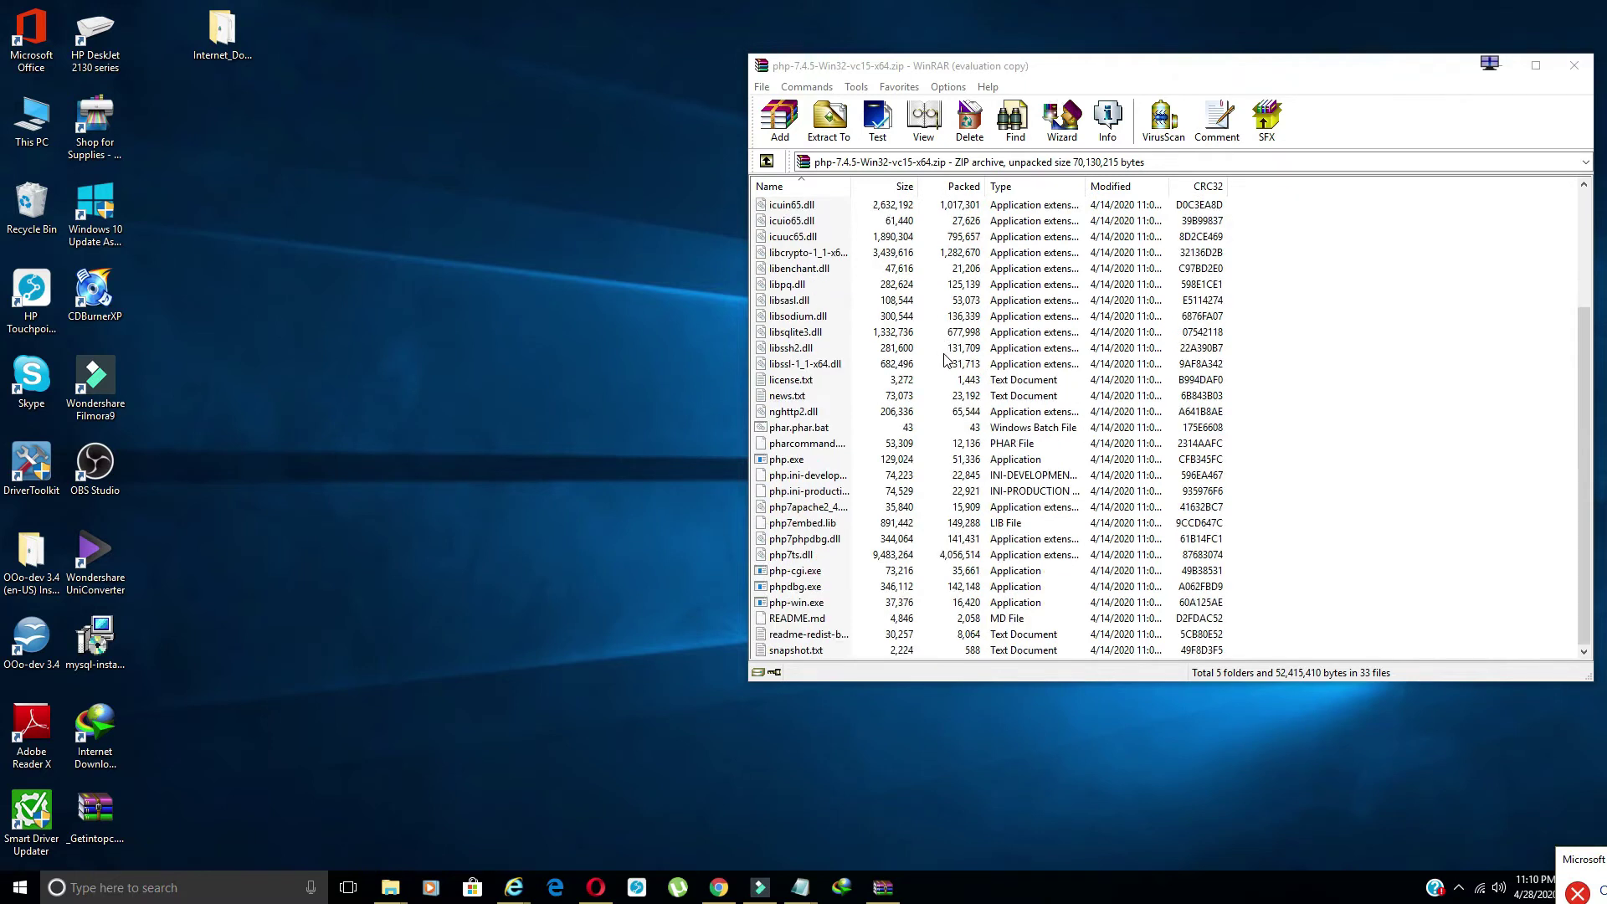
scroll(949, 410, "up", 4)
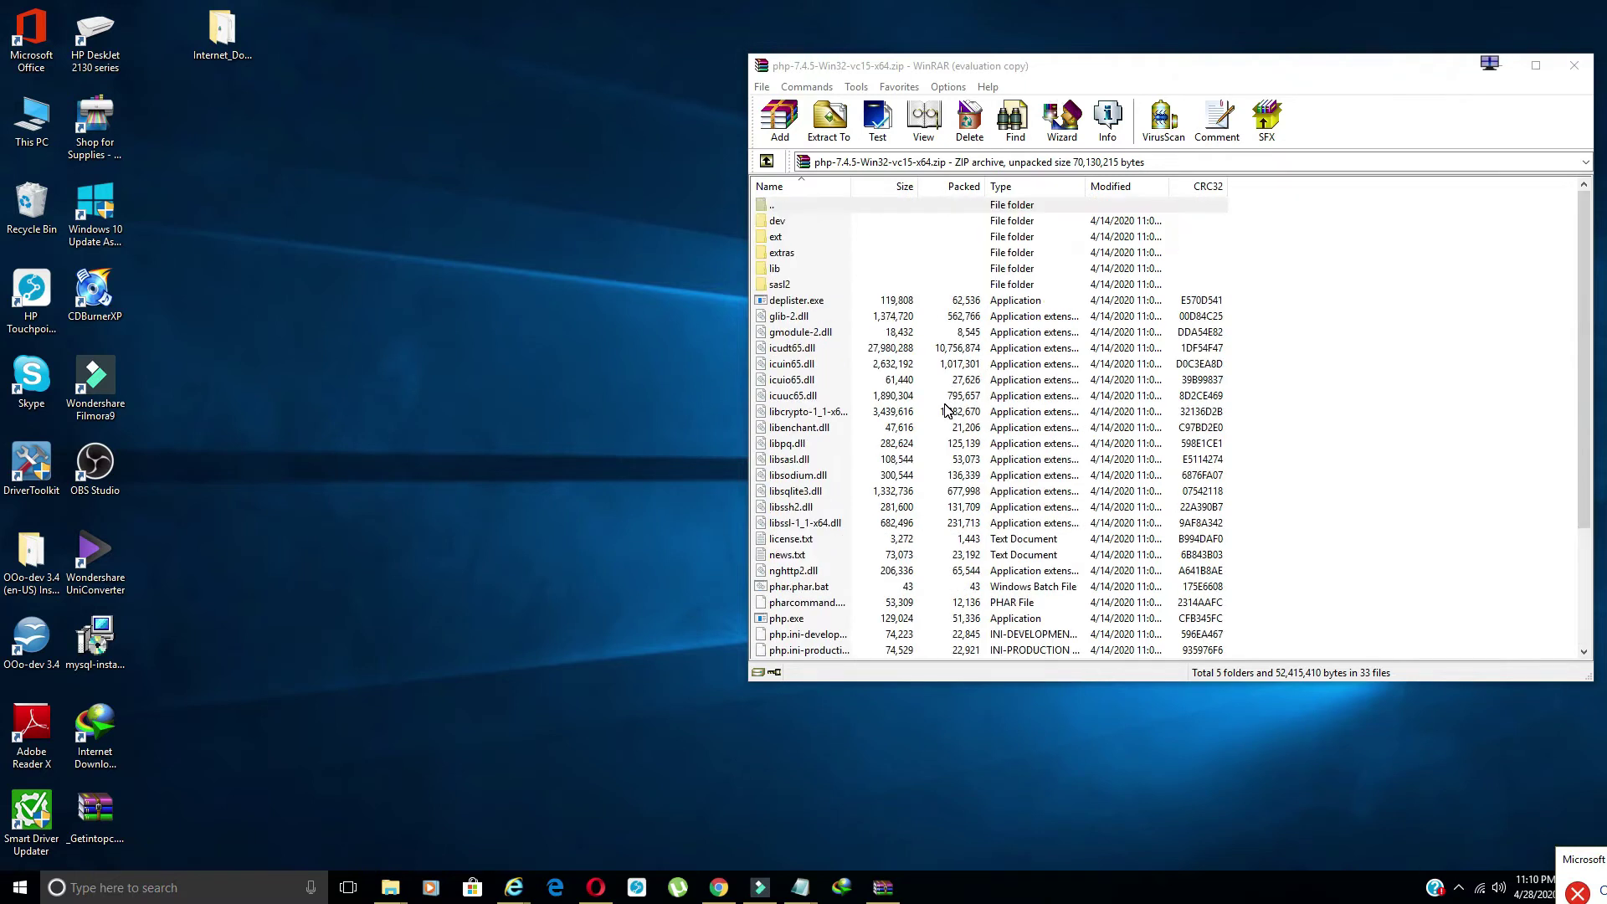
Open This PC, then the Windows (C:) drive, and close its context menu unused.
double_click(31, 140)
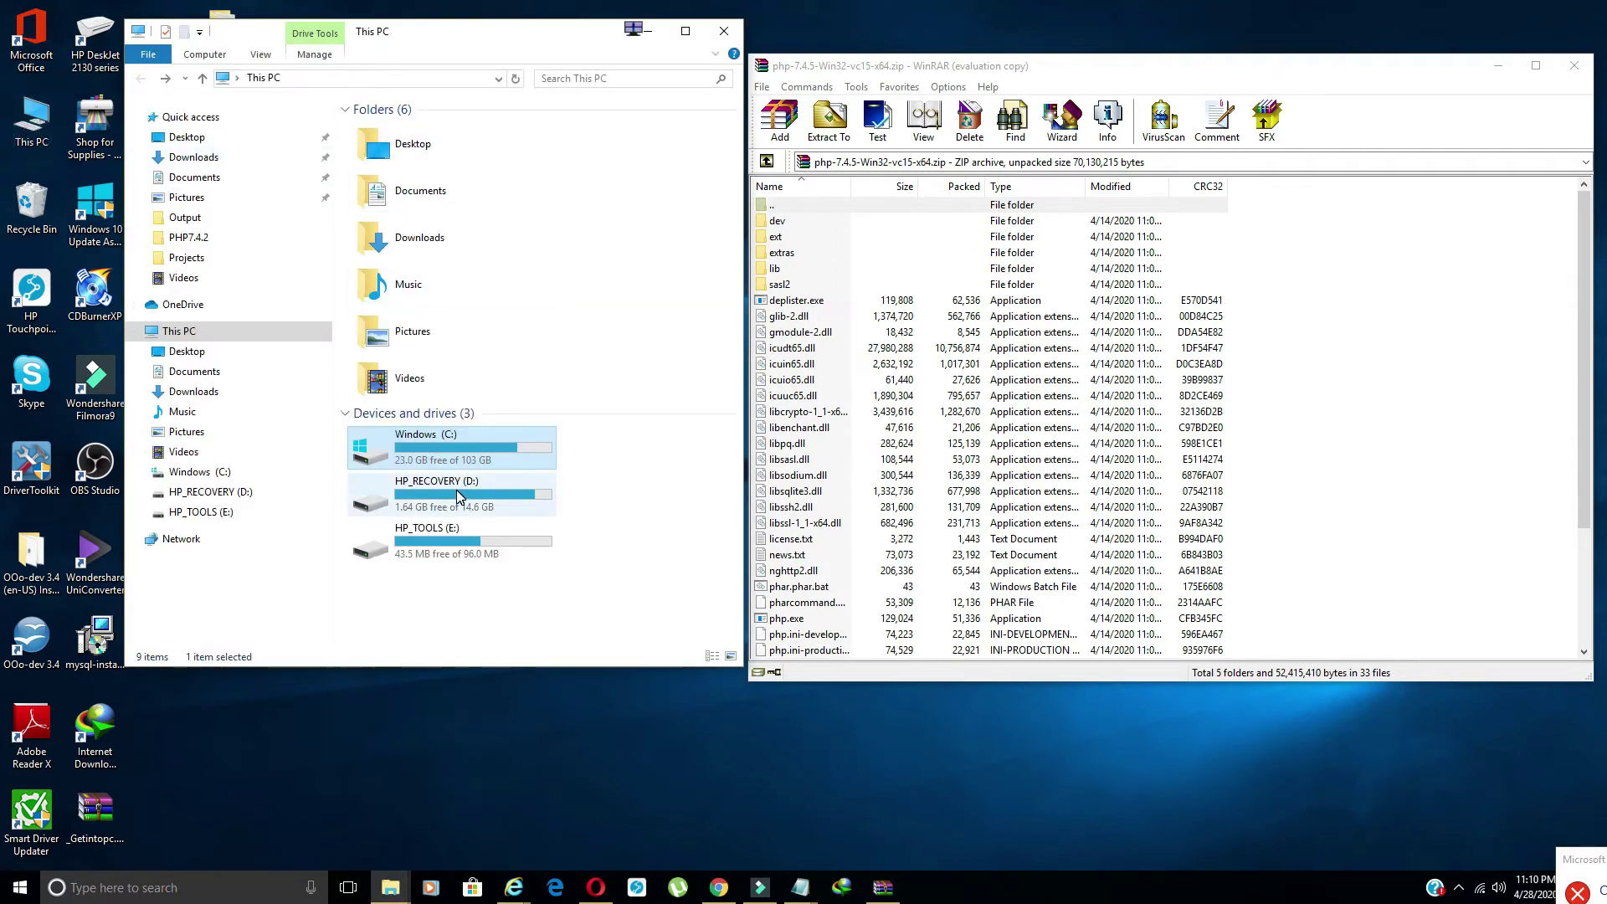
double_click(461, 443)
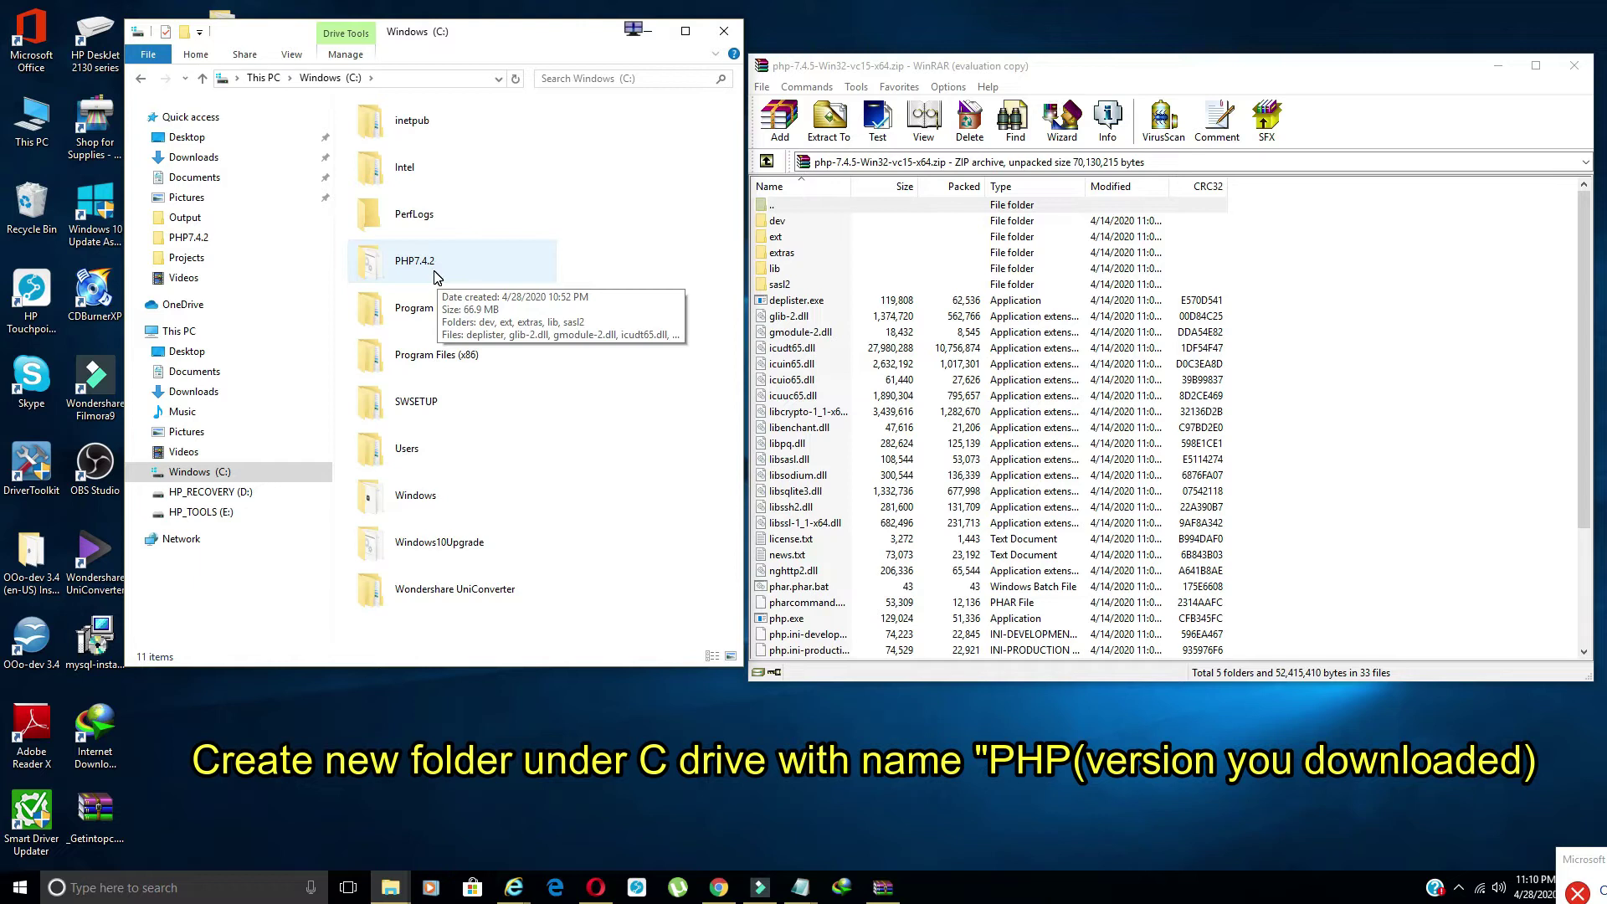
right_click(474, 638)
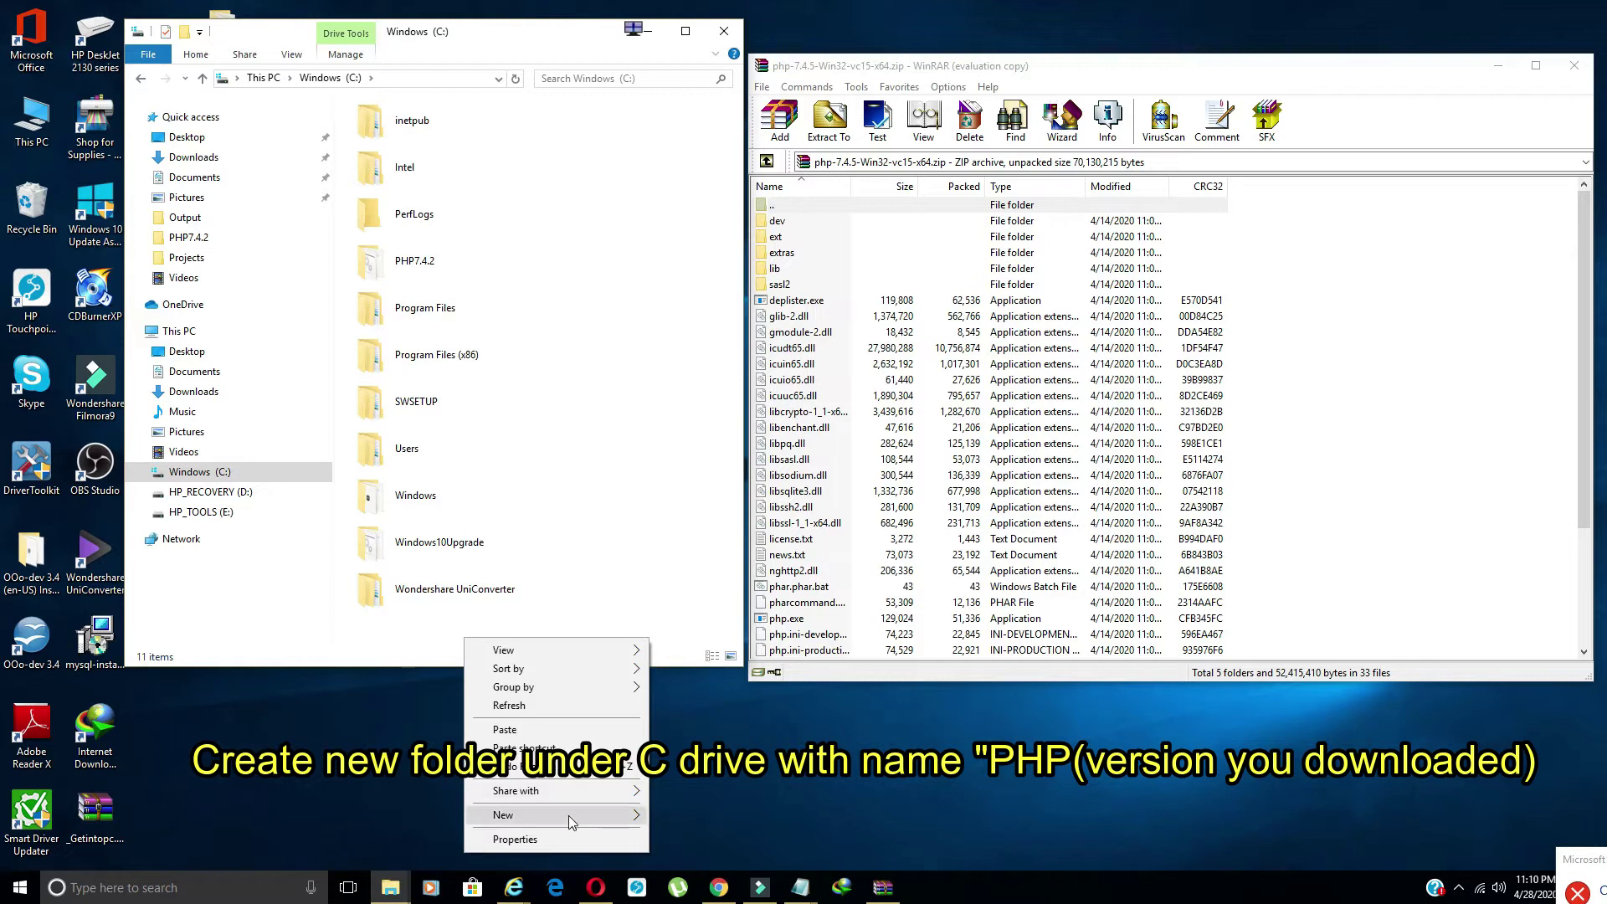
mouse_move(557, 815)
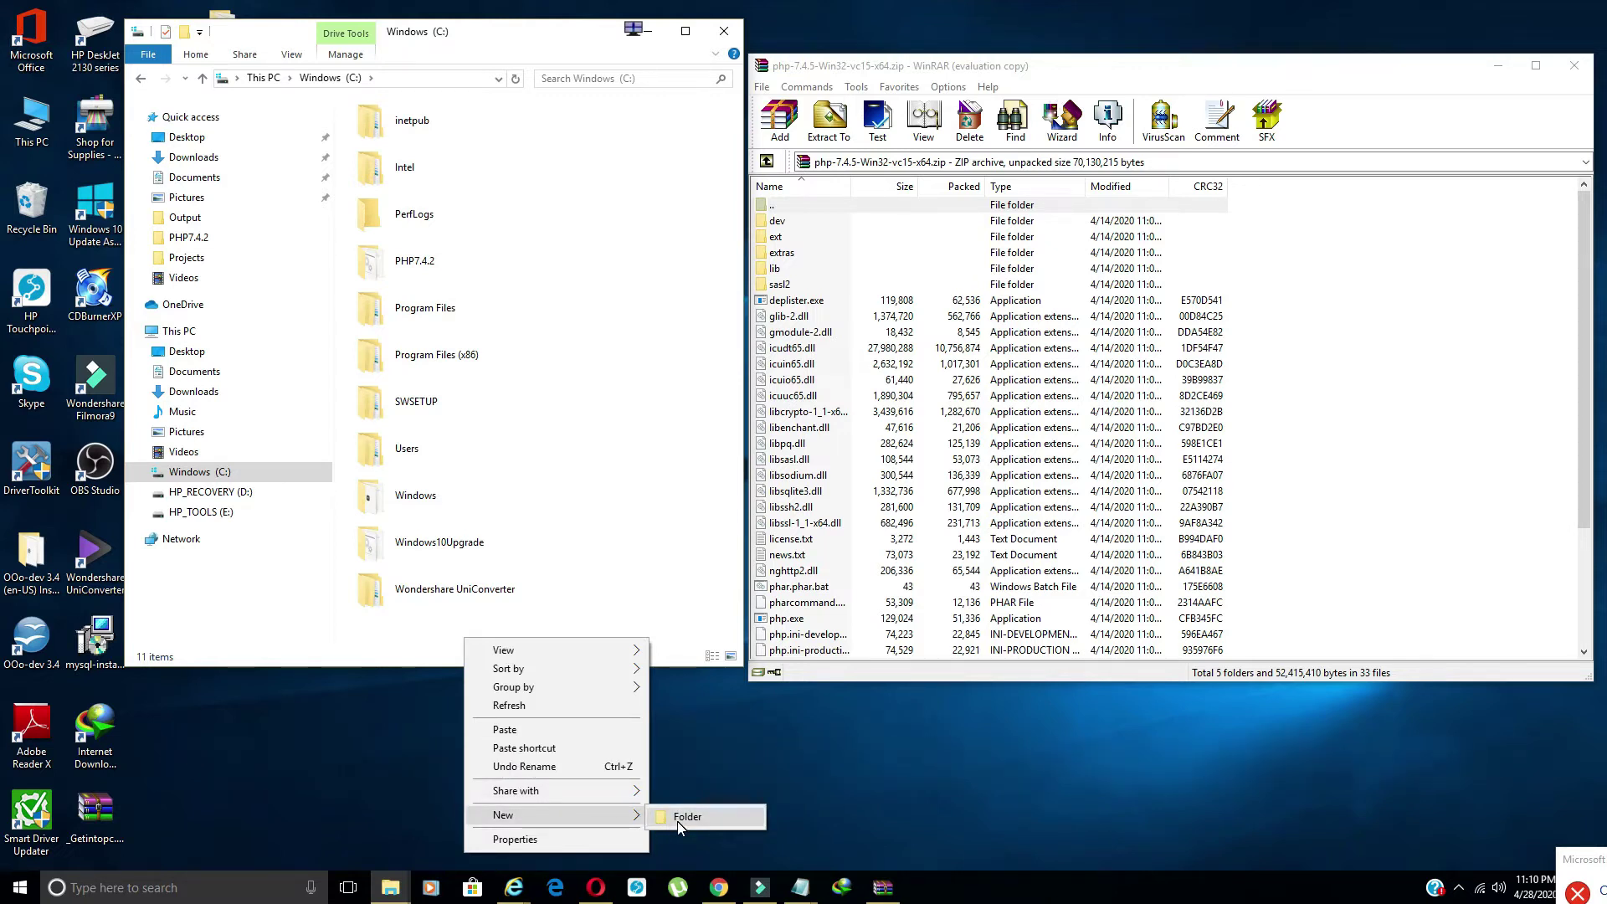
left_click(430, 650)
Open the PHP7.4.2 folder and select five folders and 19 files in WinRAR.
double_click(415, 260)
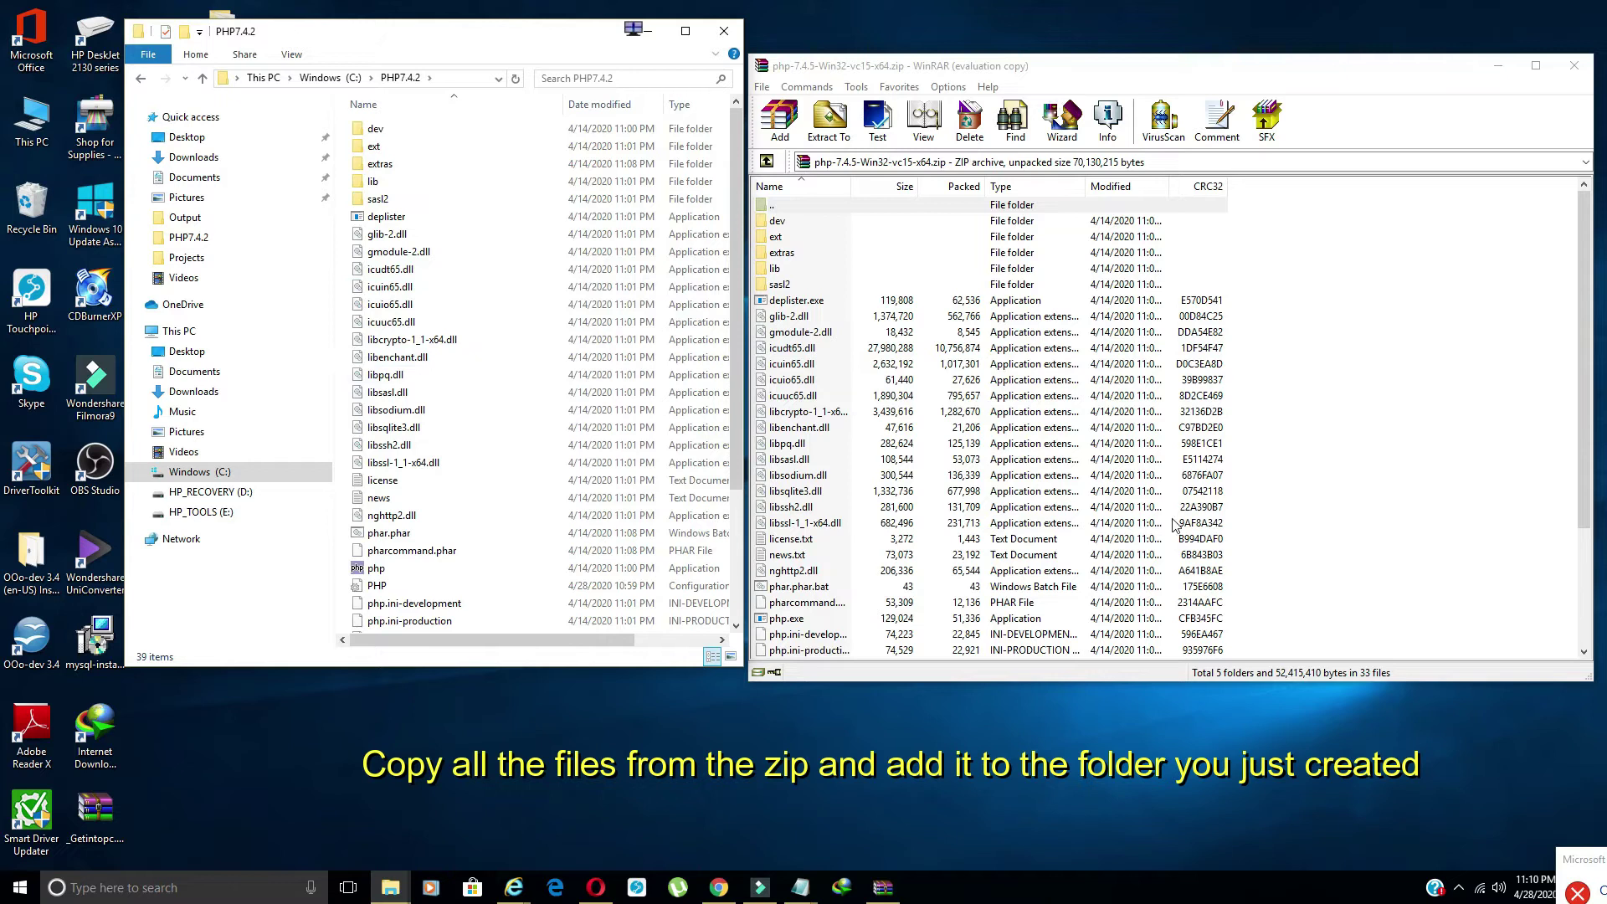
left_click_drag(1305, 580, 990, 207)
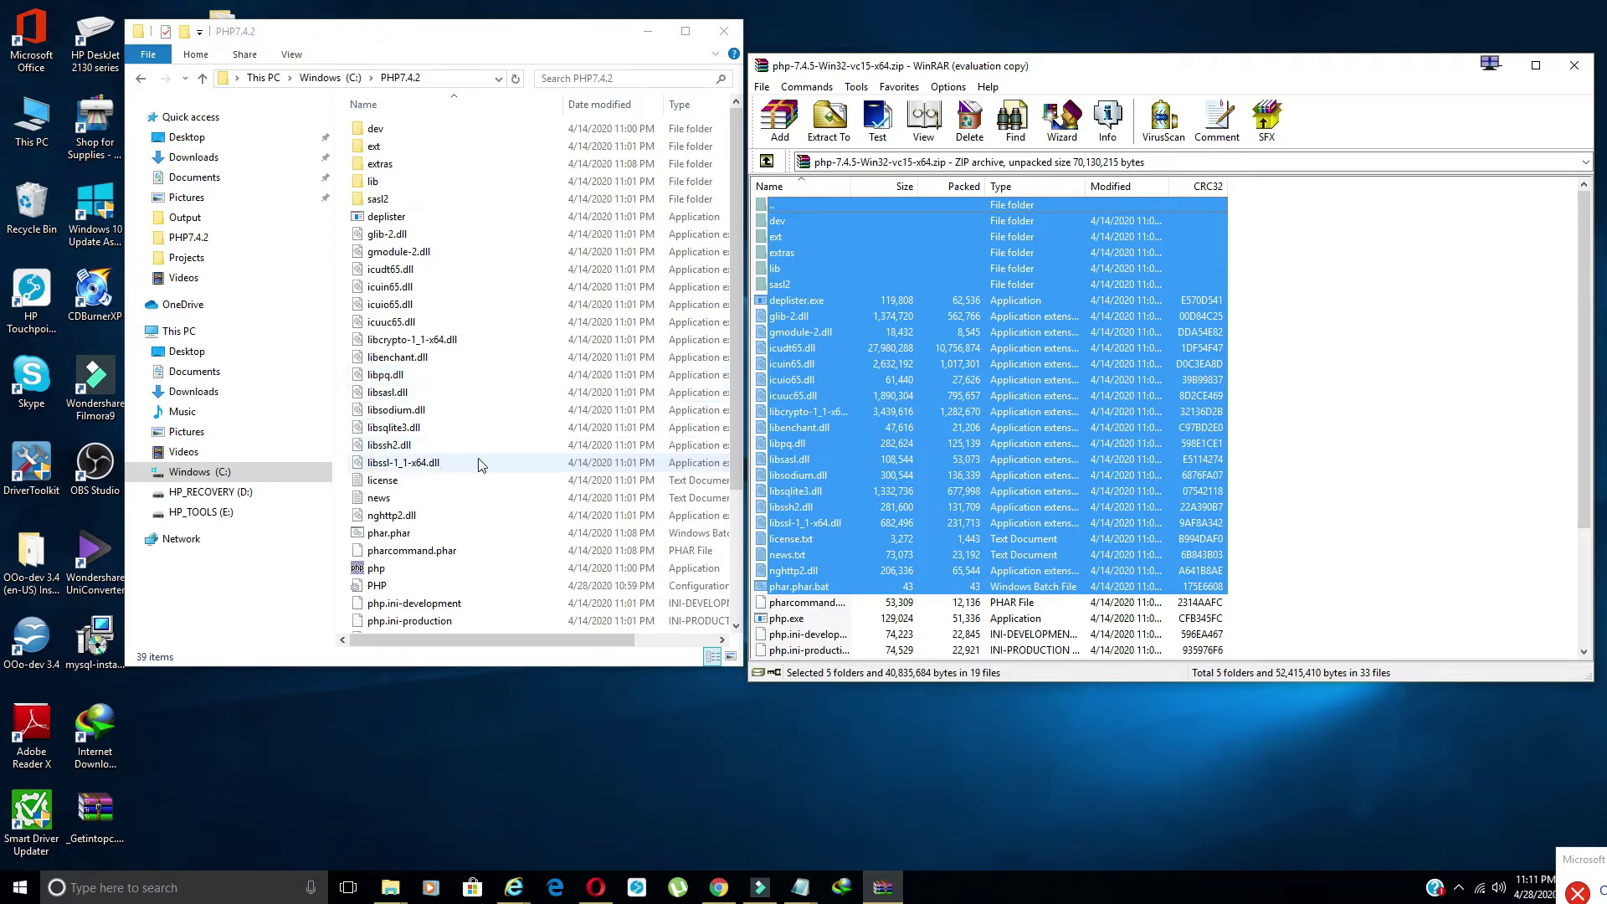
scroll(450, 481, "down", 1)
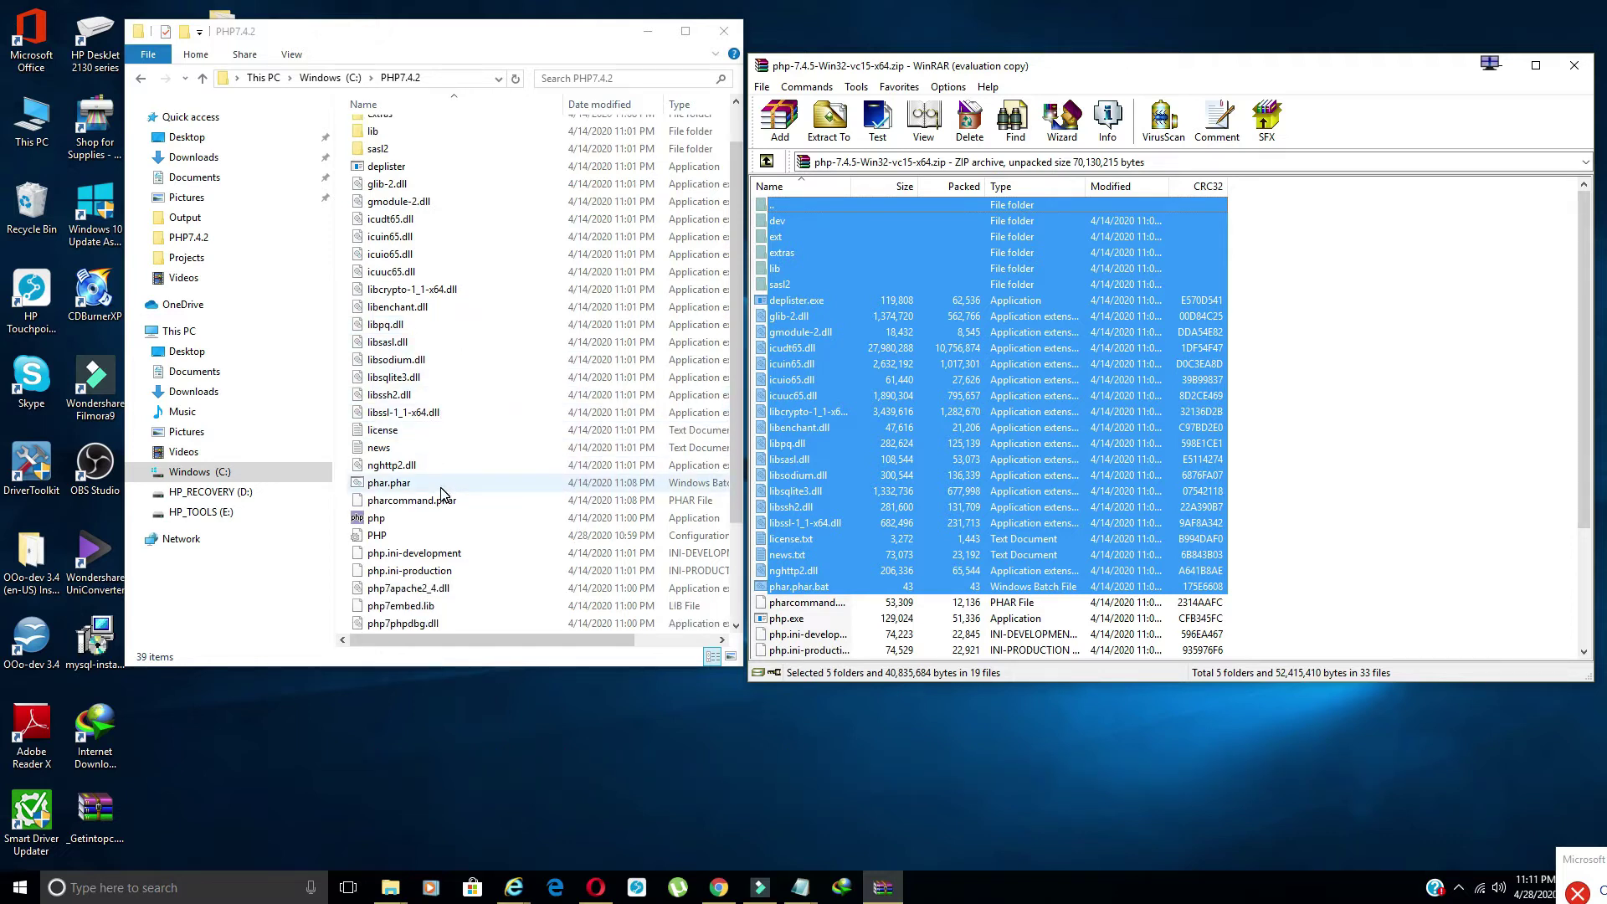
scroll(442, 494, "down", 1)
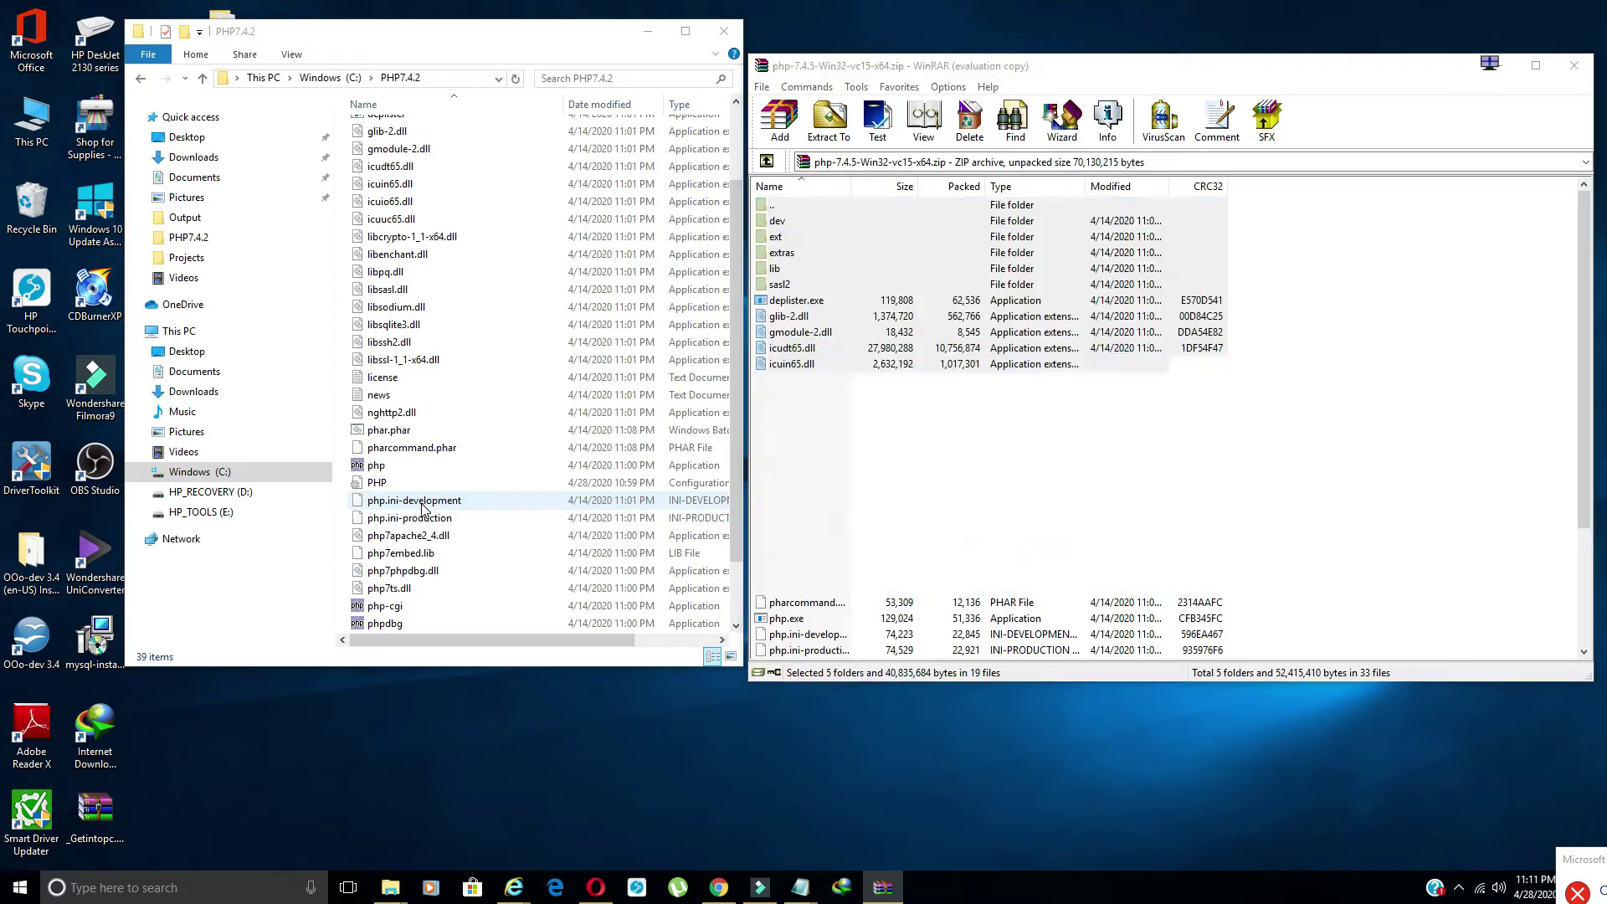
Maximize the PHP7.4.2 window and bring up the PHP configuration file's actions.
right_click(415, 500)
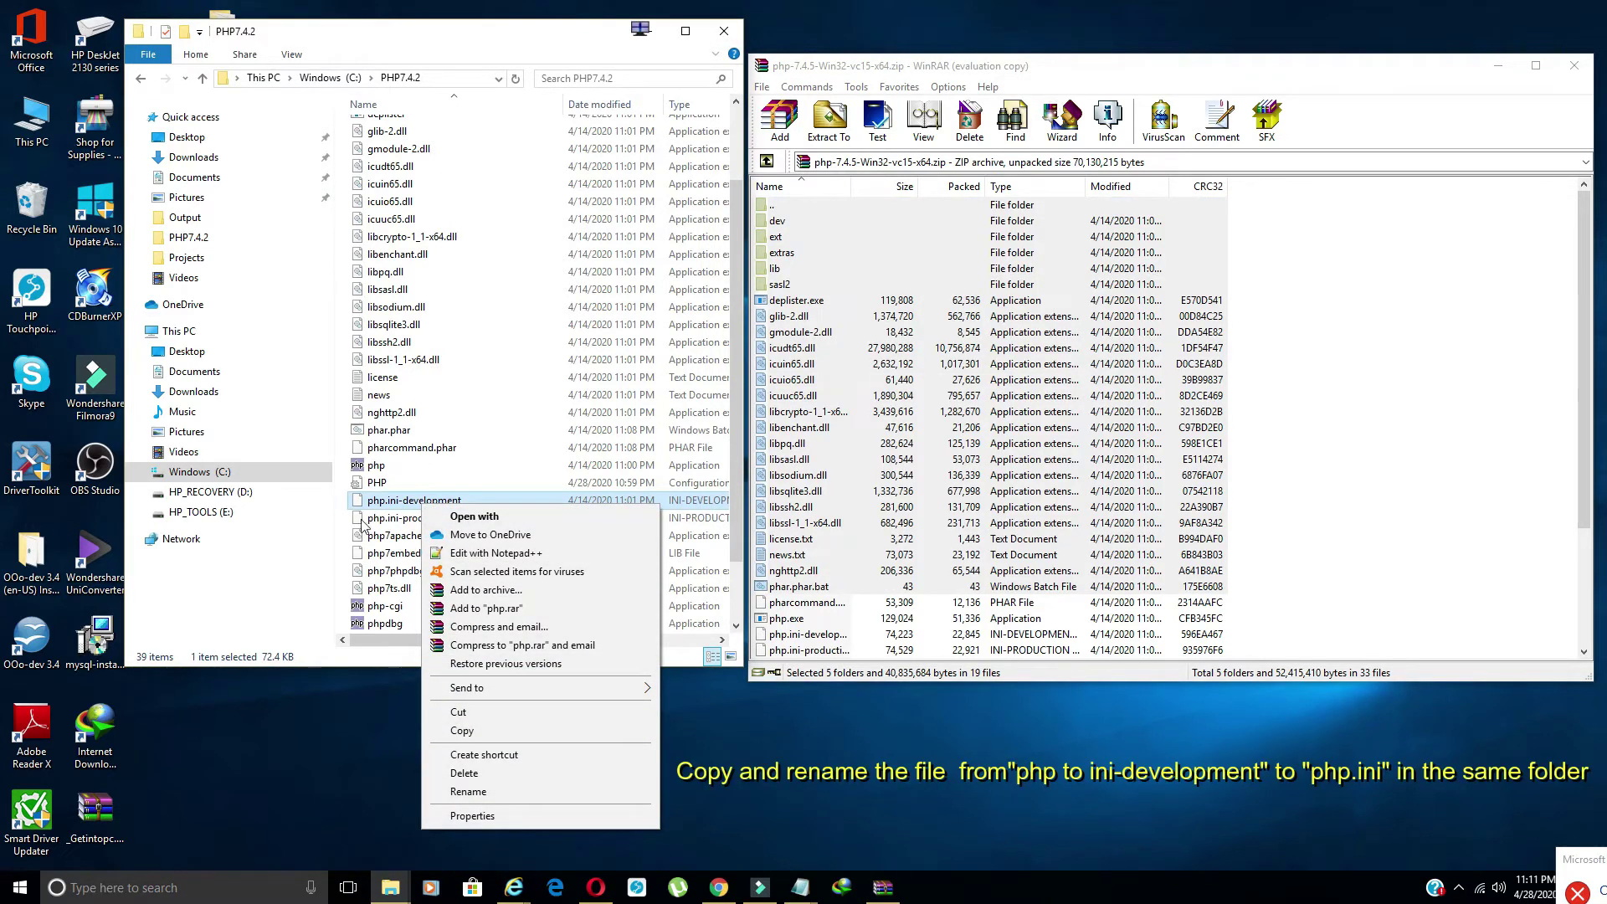
left_click(342, 550)
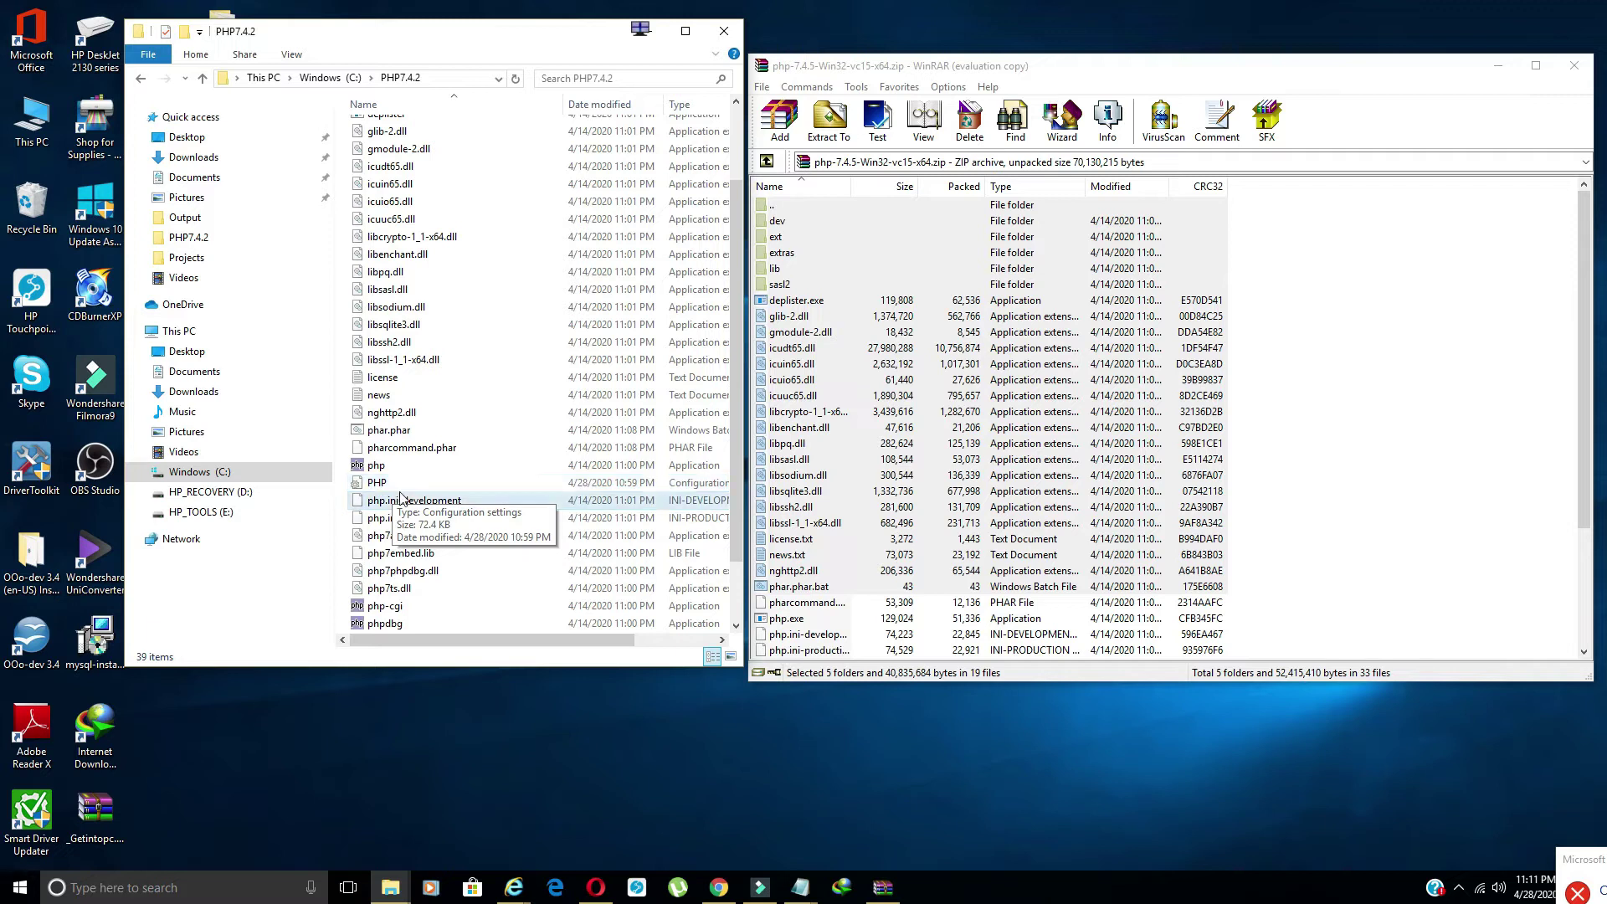
left_click(399, 490)
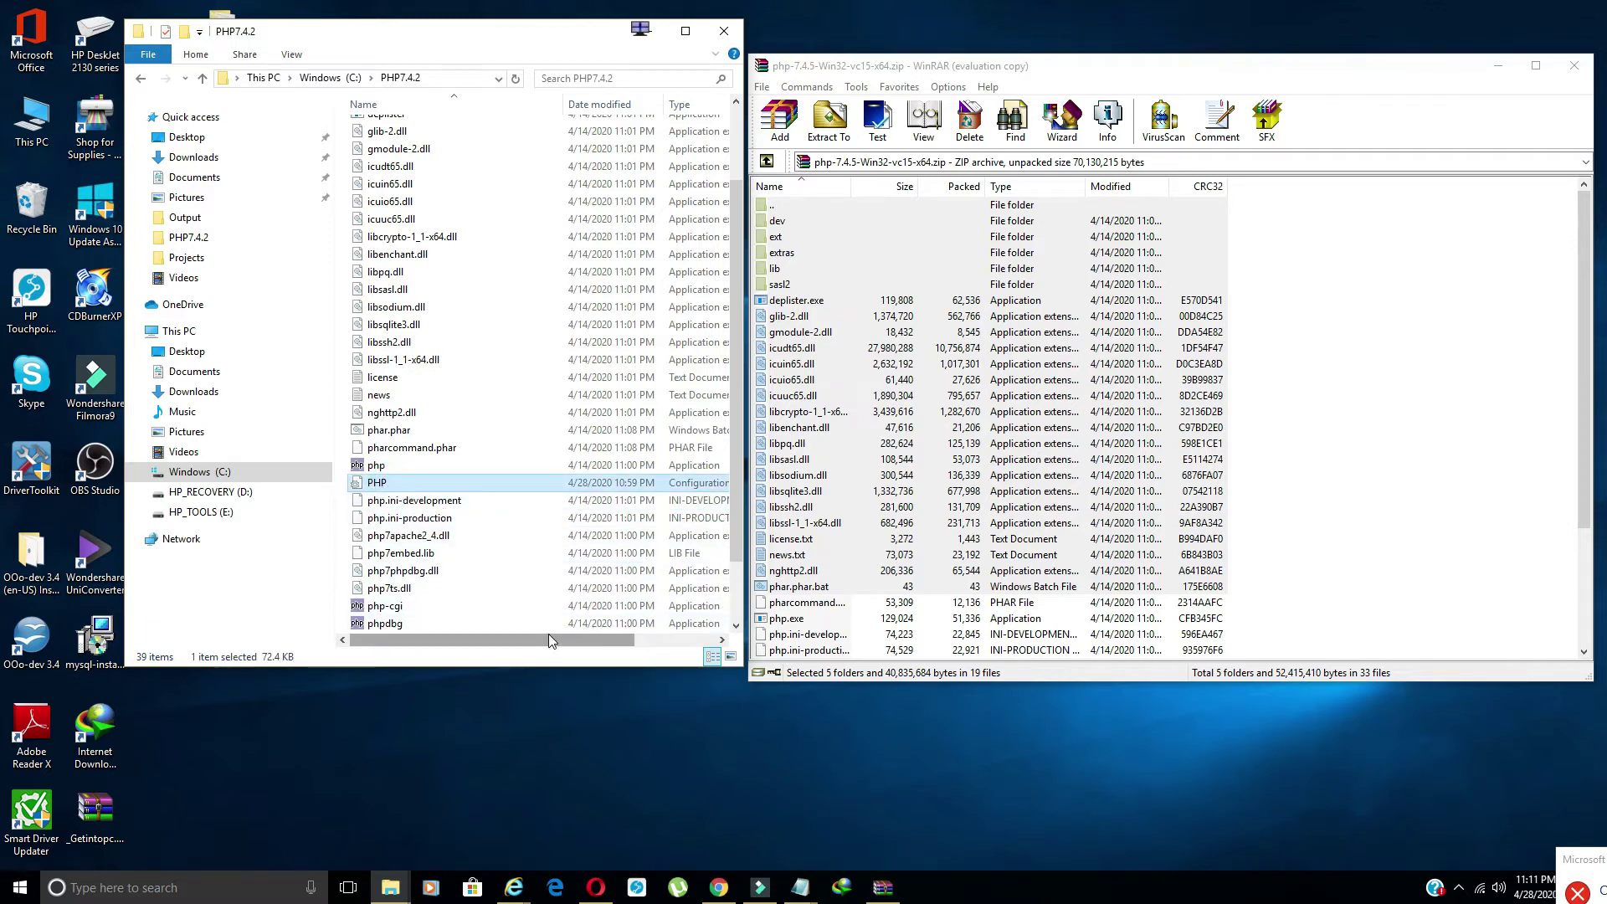
left_click_drag(548, 640, 612, 643)
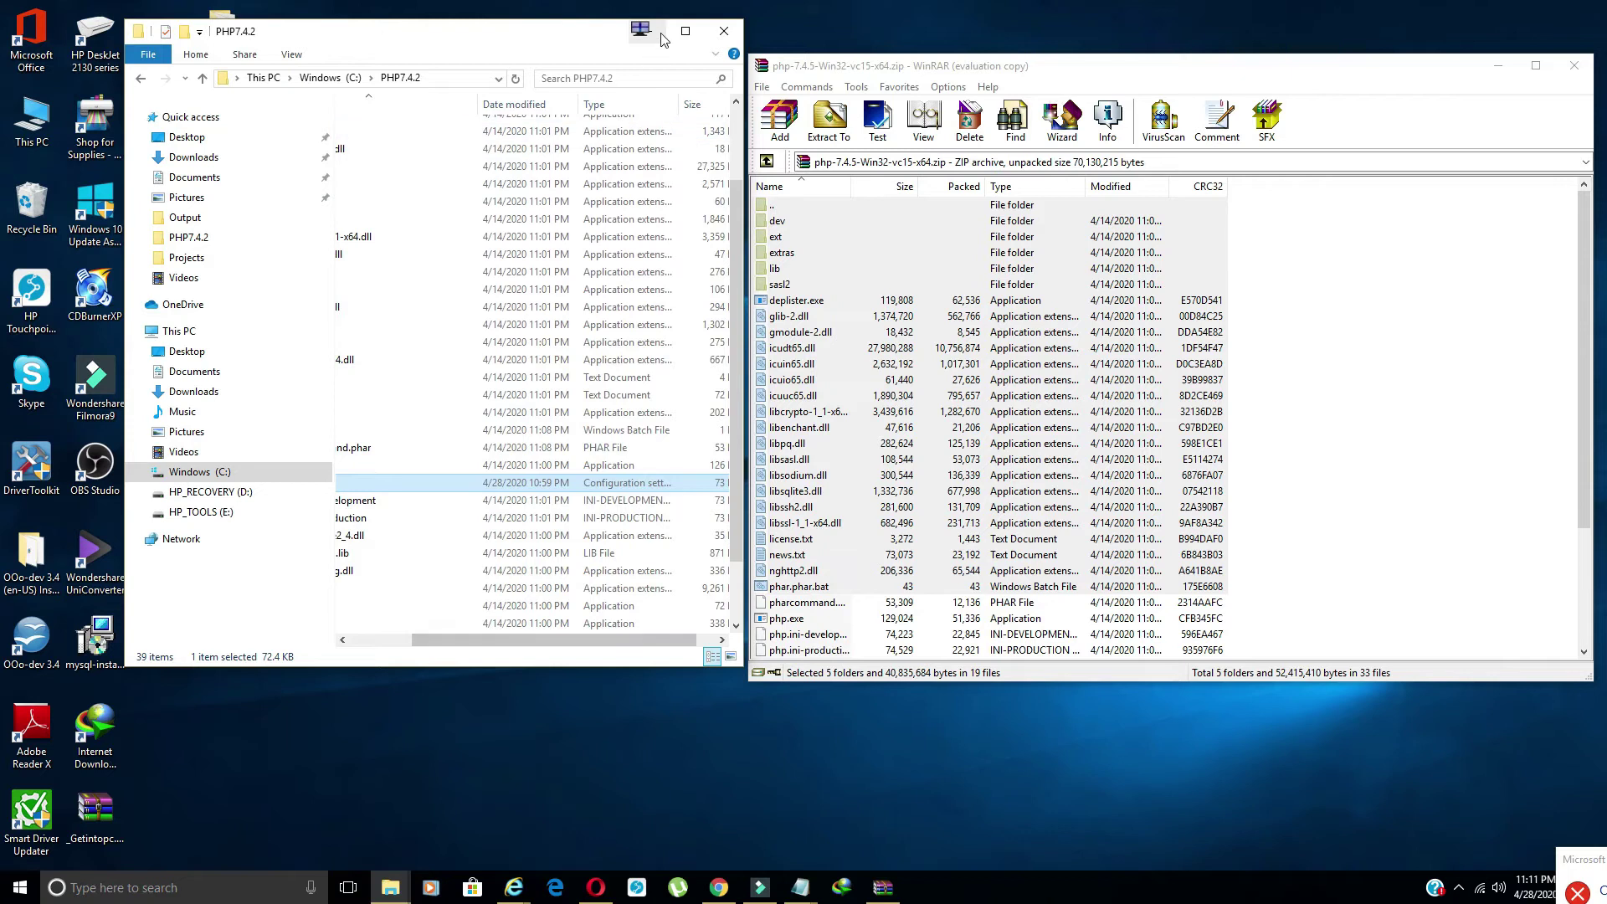
left_click(686, 30)
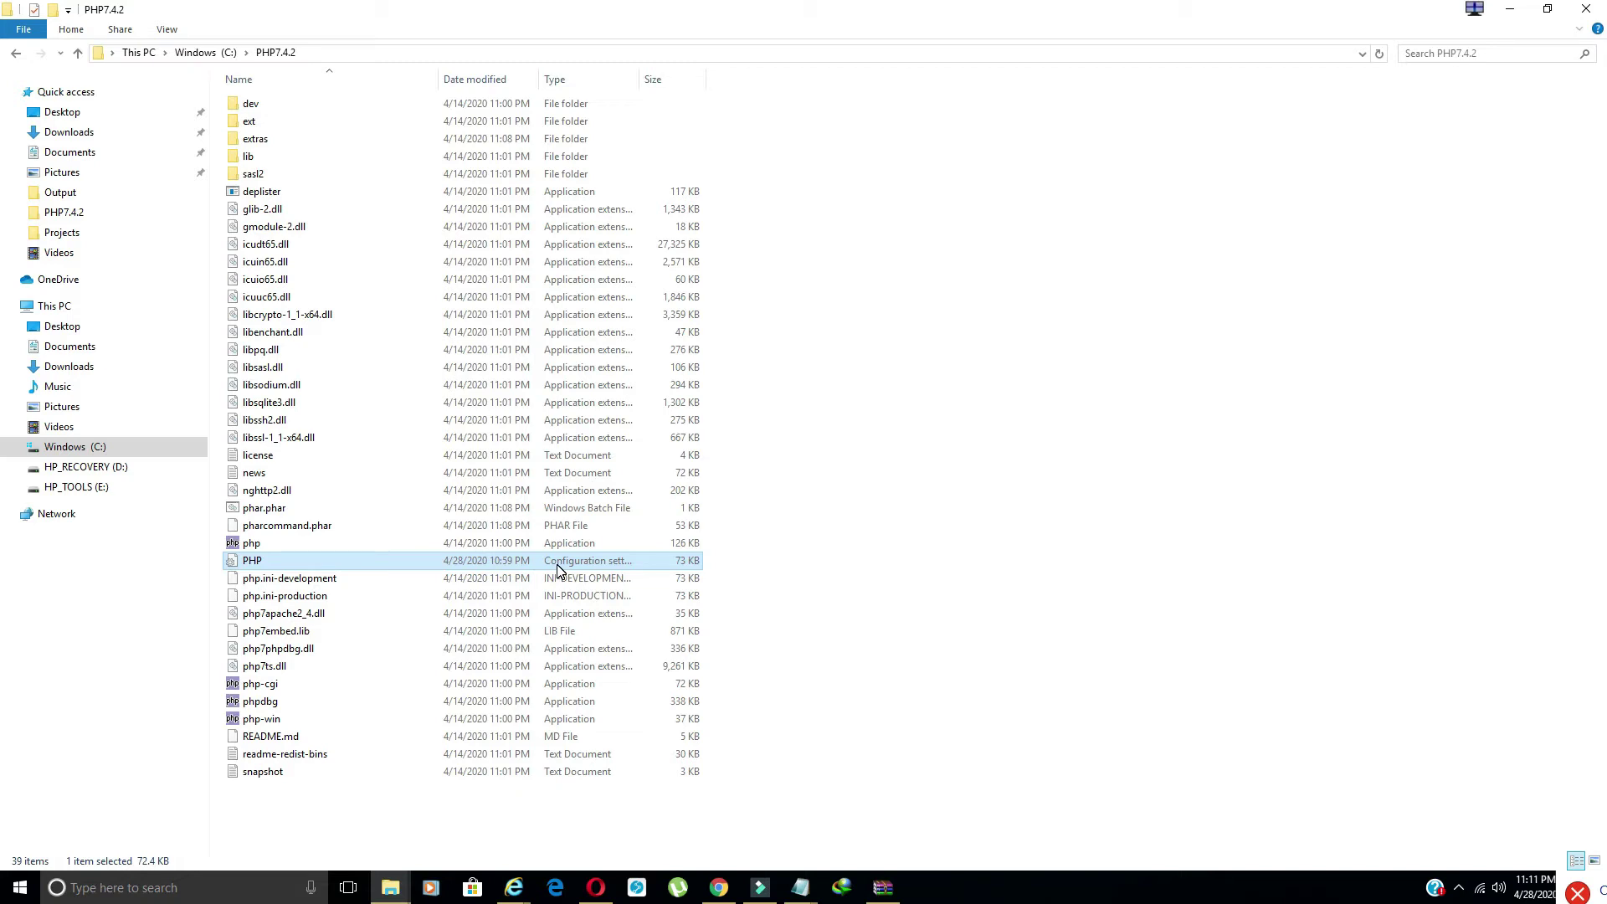
right_click(531, 567)
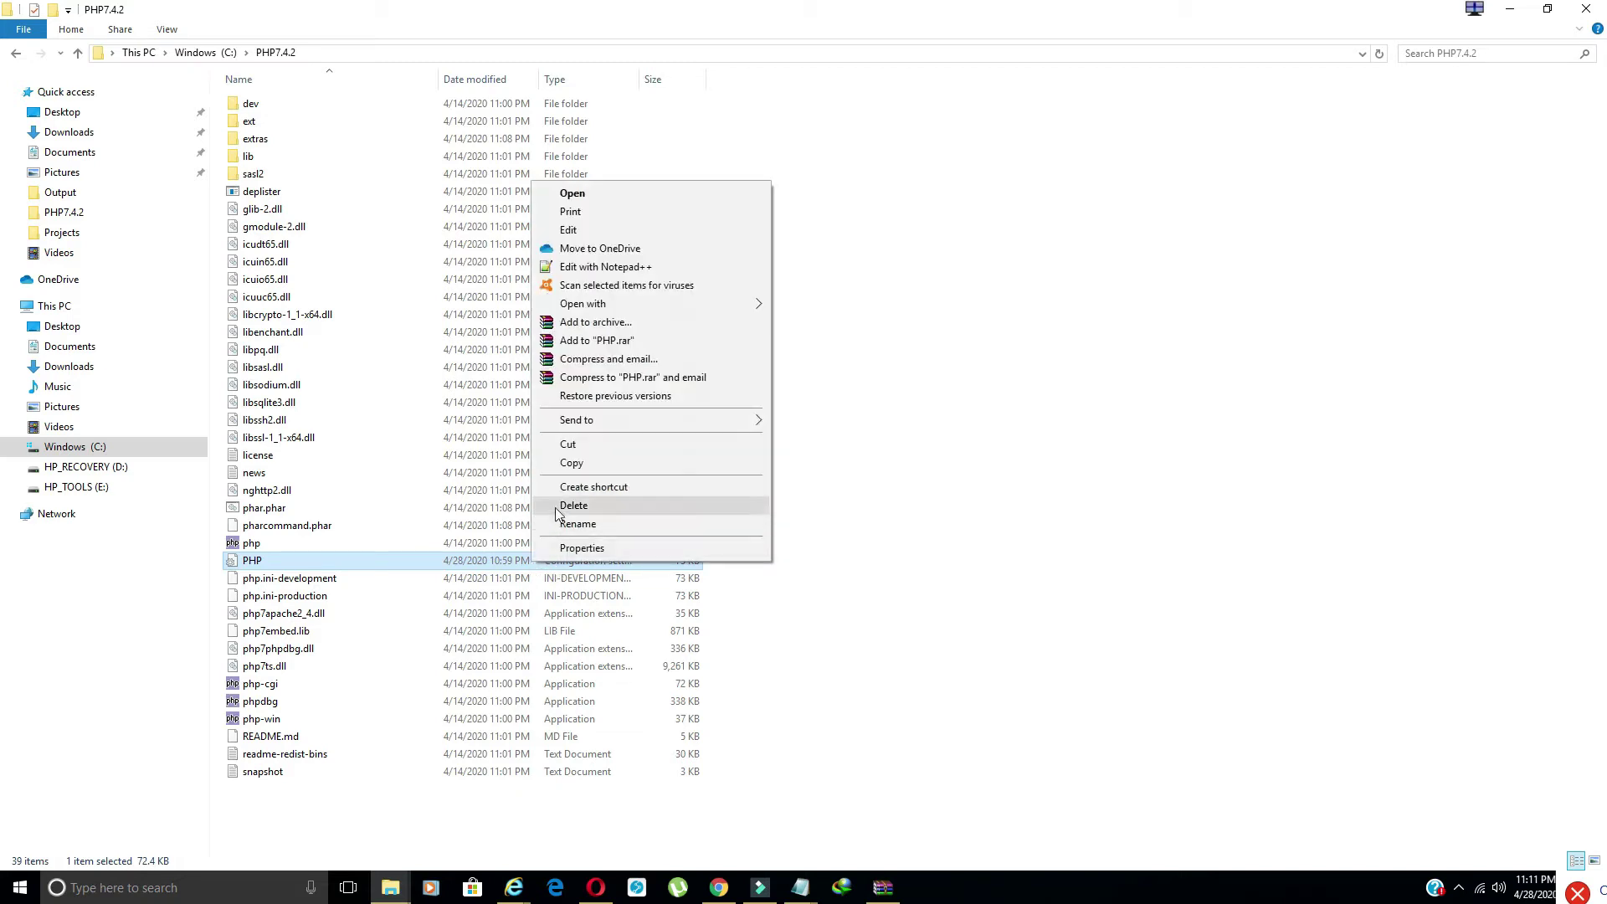
Open PHP.ini in Notepad++, search extension_dir, and highlight line 757's extension_dir = "ext".
left_click(591, 267)
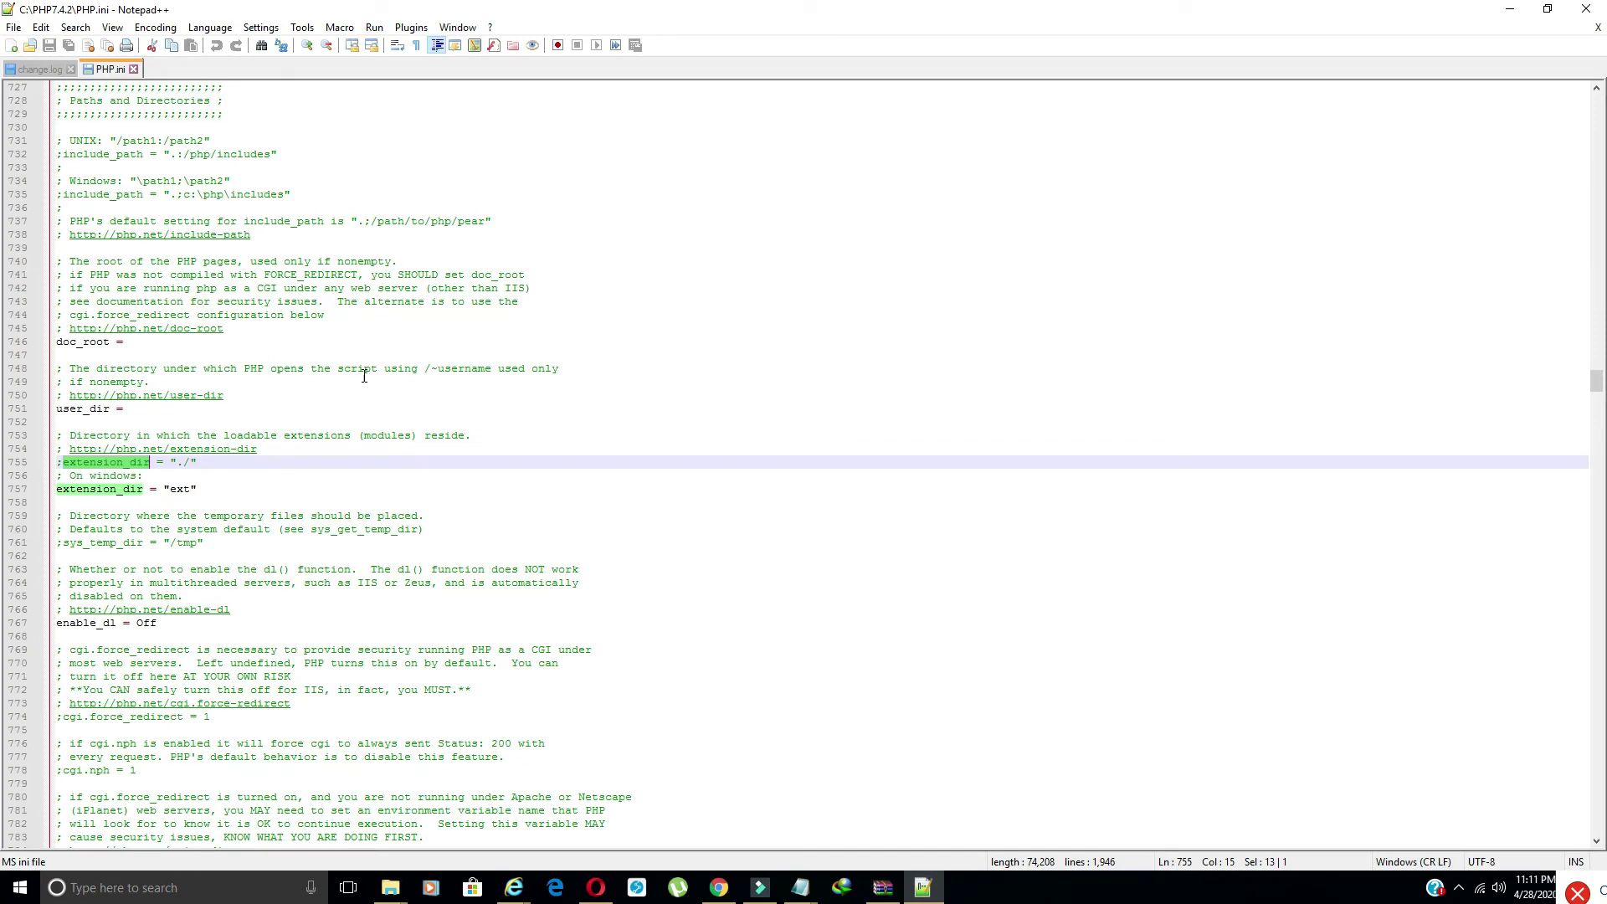
left_click(762, 379)
key("ctrl+f")
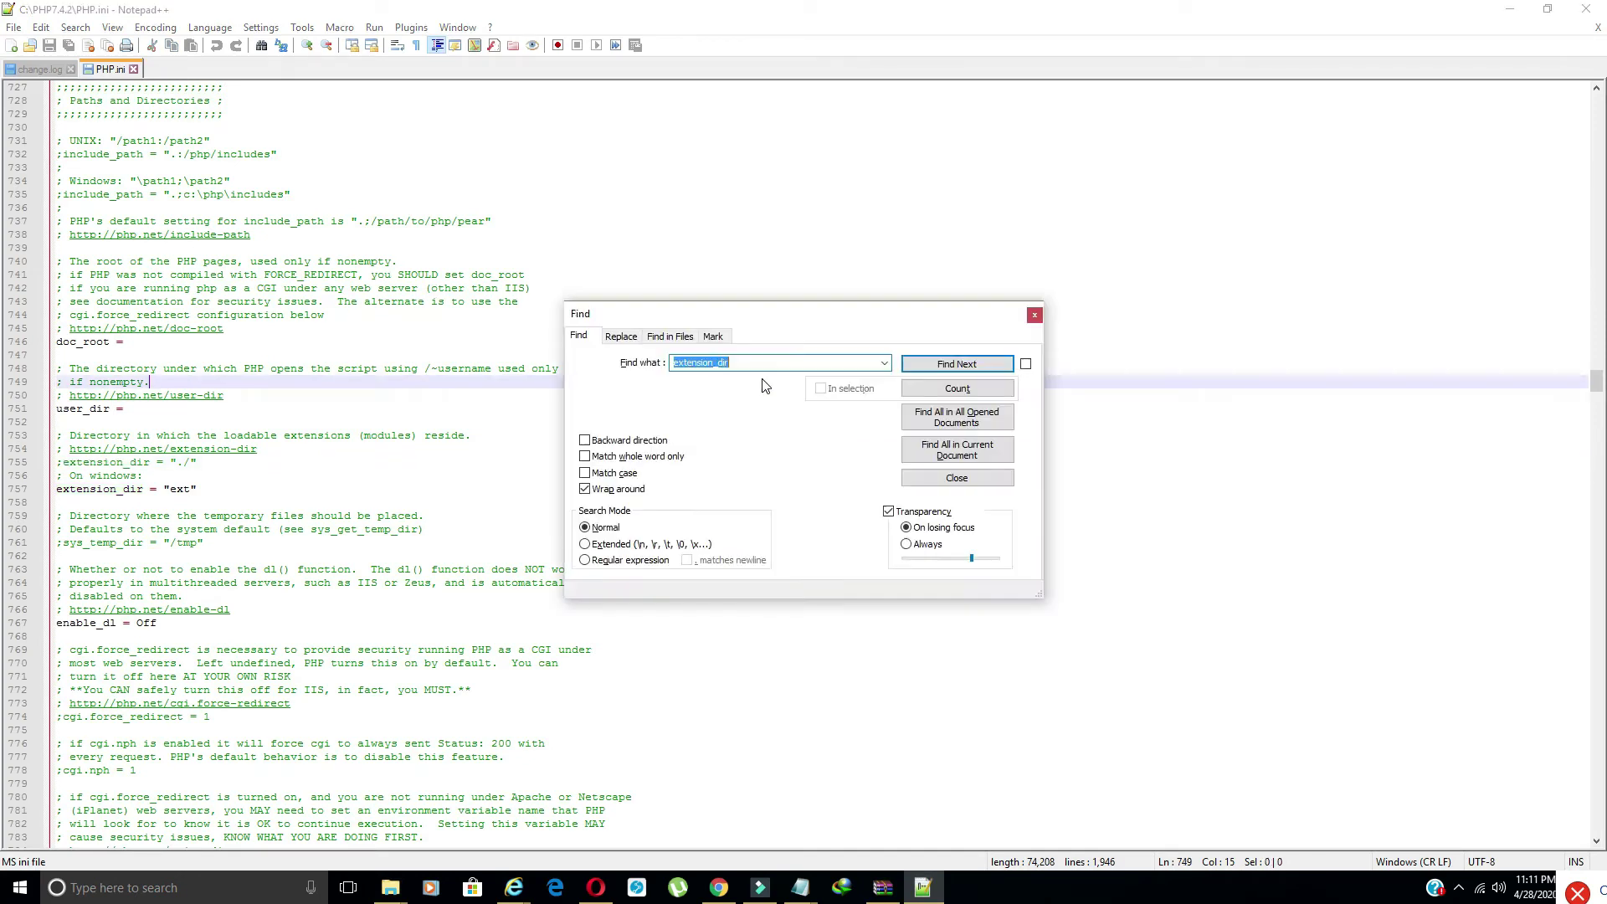
type("d")
type("n")
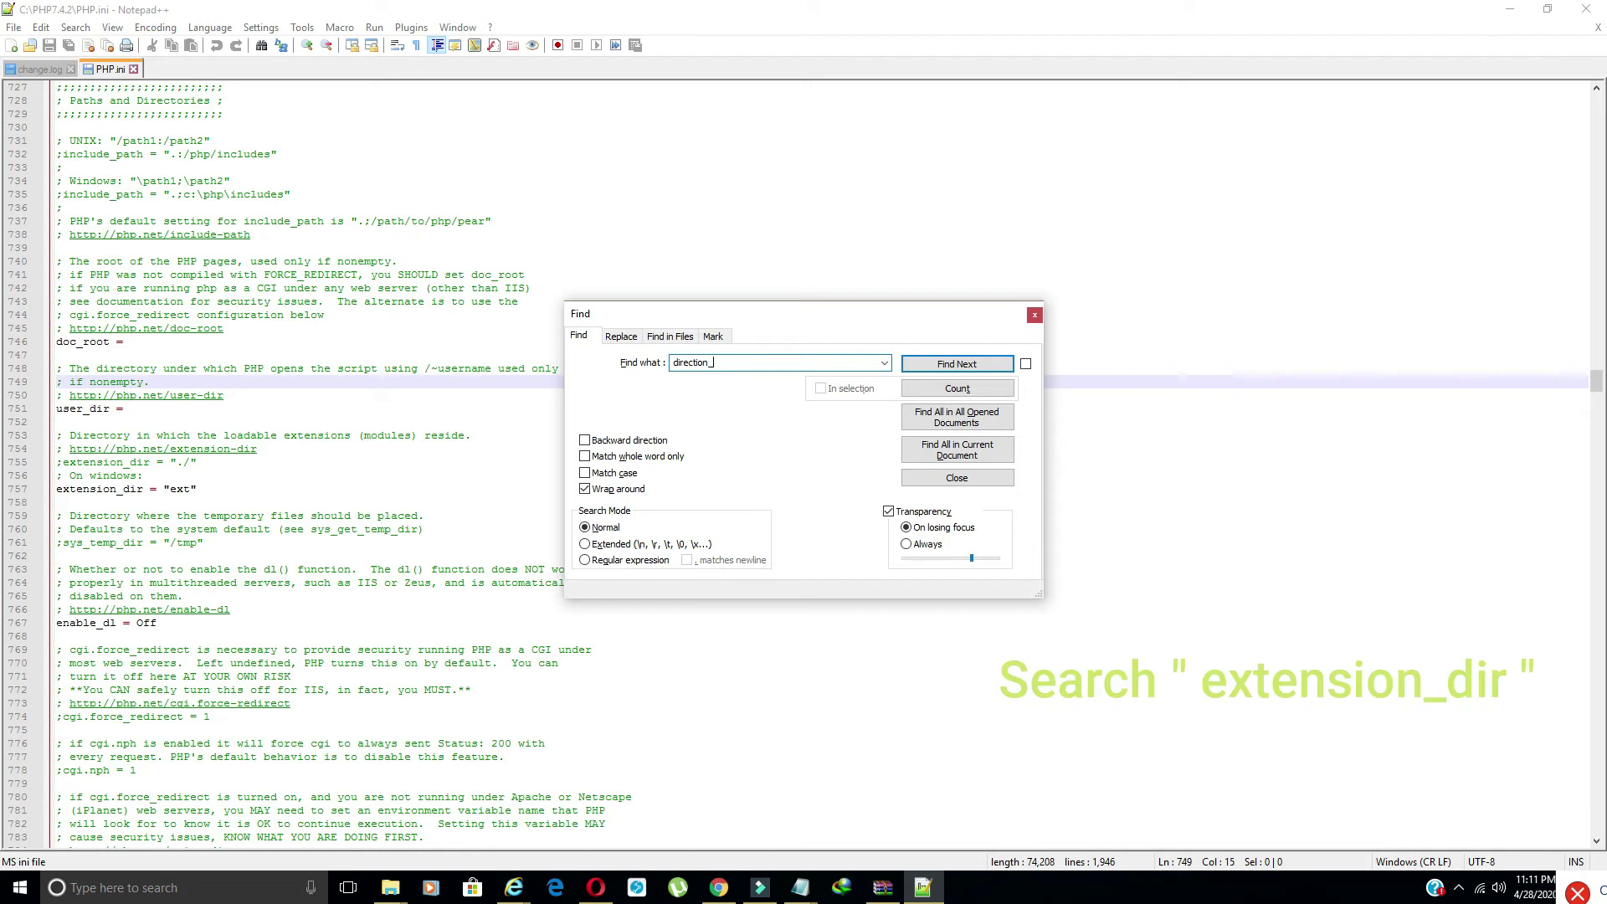
type("_e")
key("BackSpace")
key("BackSpace")
key("BackSpace")
type("exten")
type("sion")
type("_dir")
key("Return")
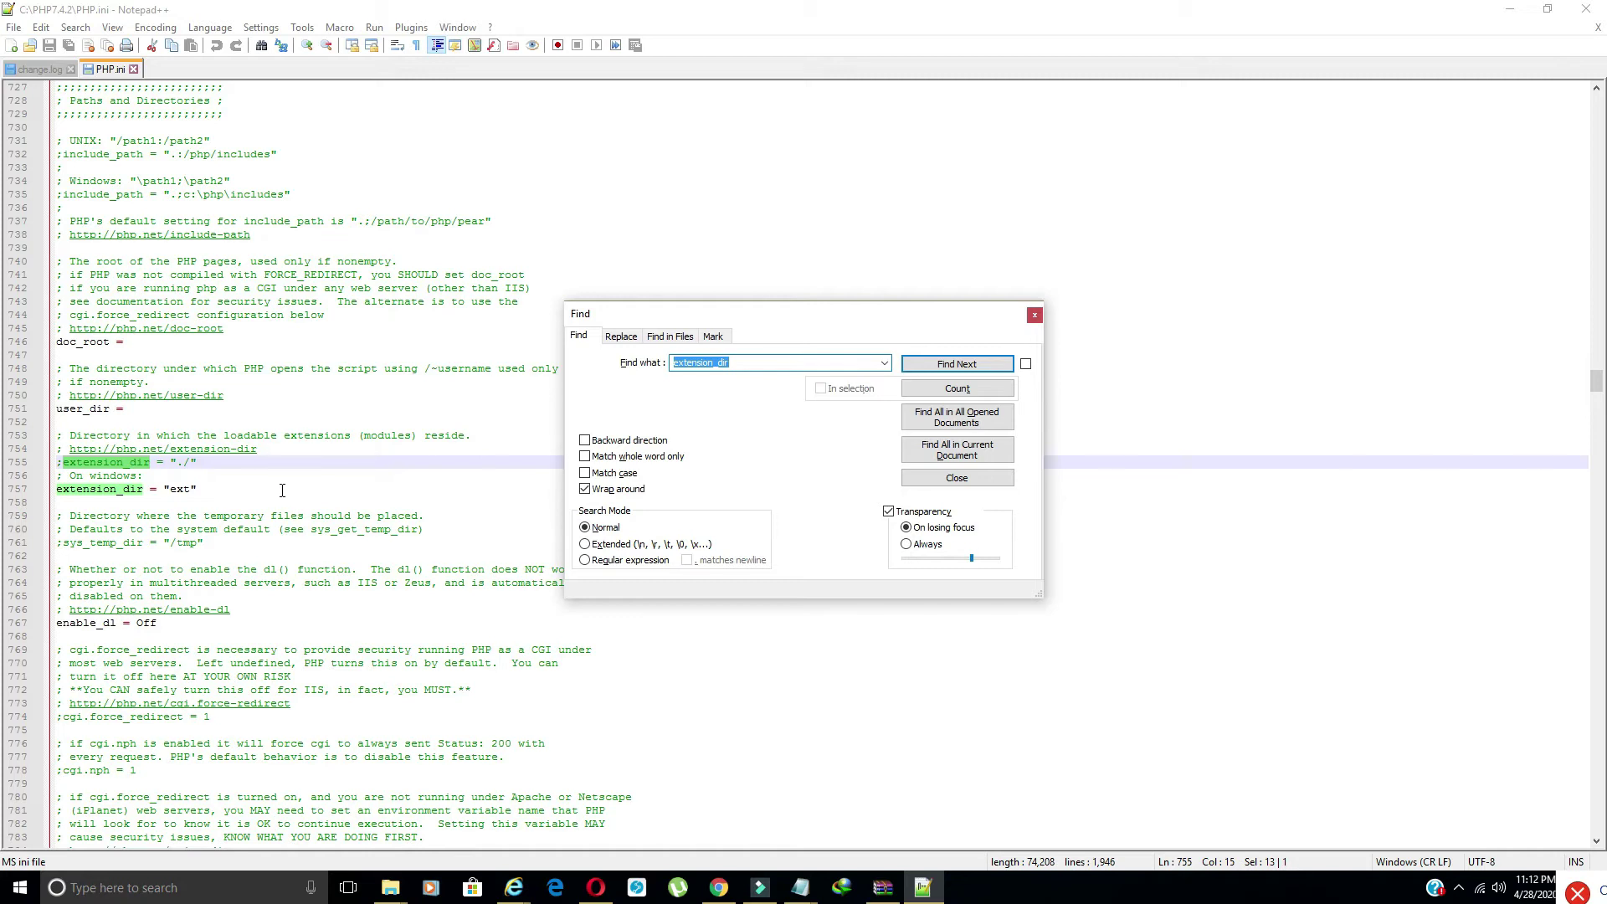
left_click(59, 489)
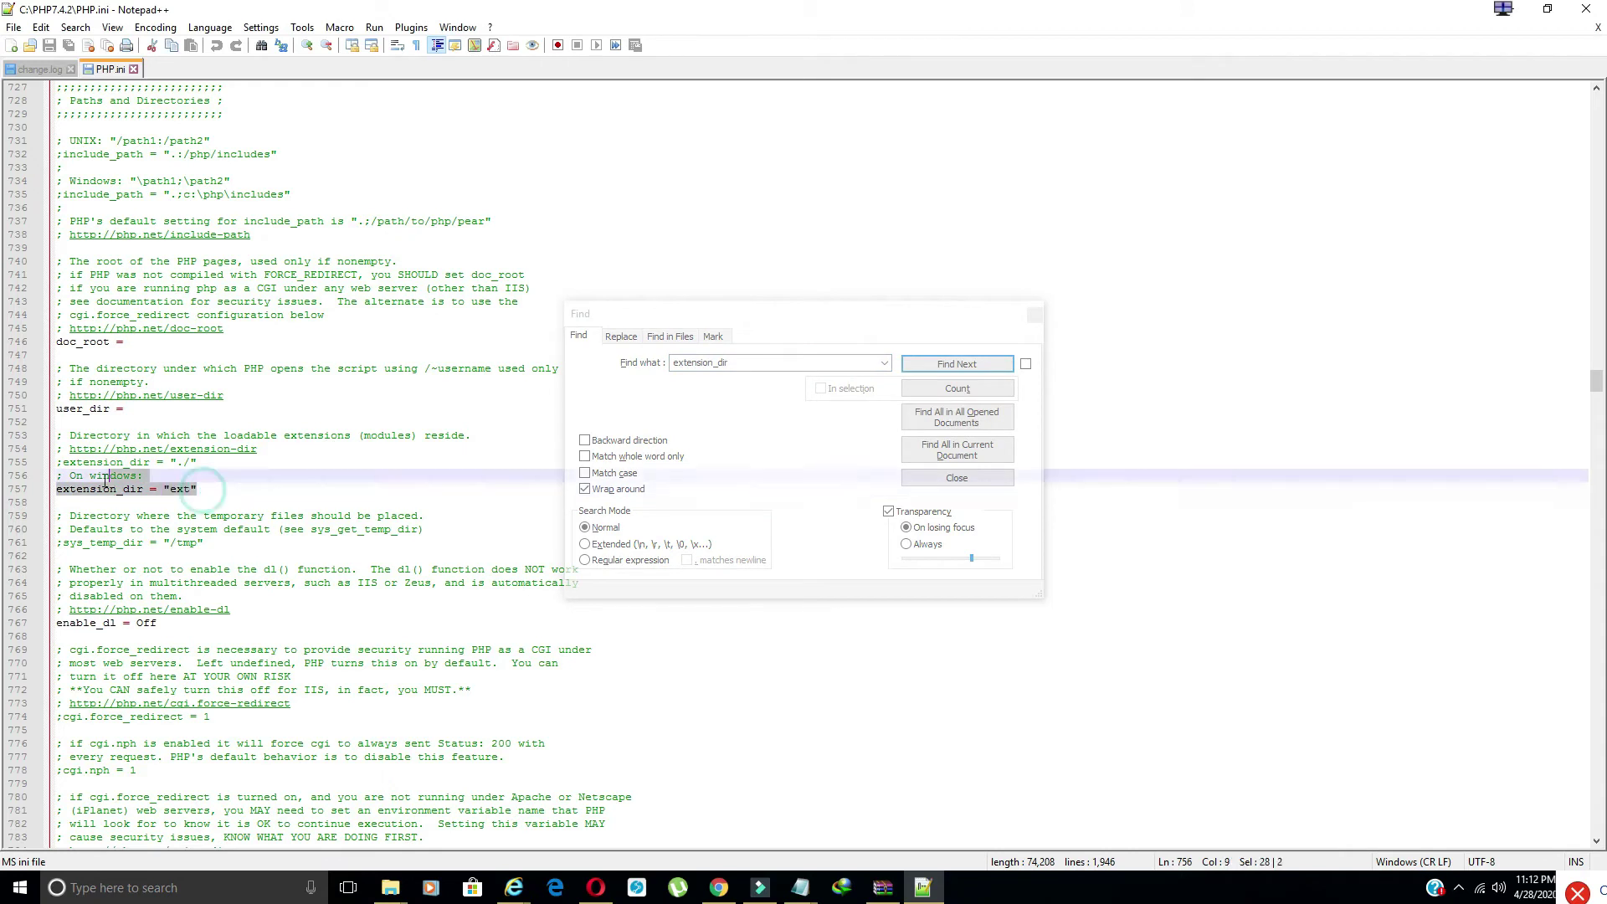
left_click_drag(204, 489, 58, 489)
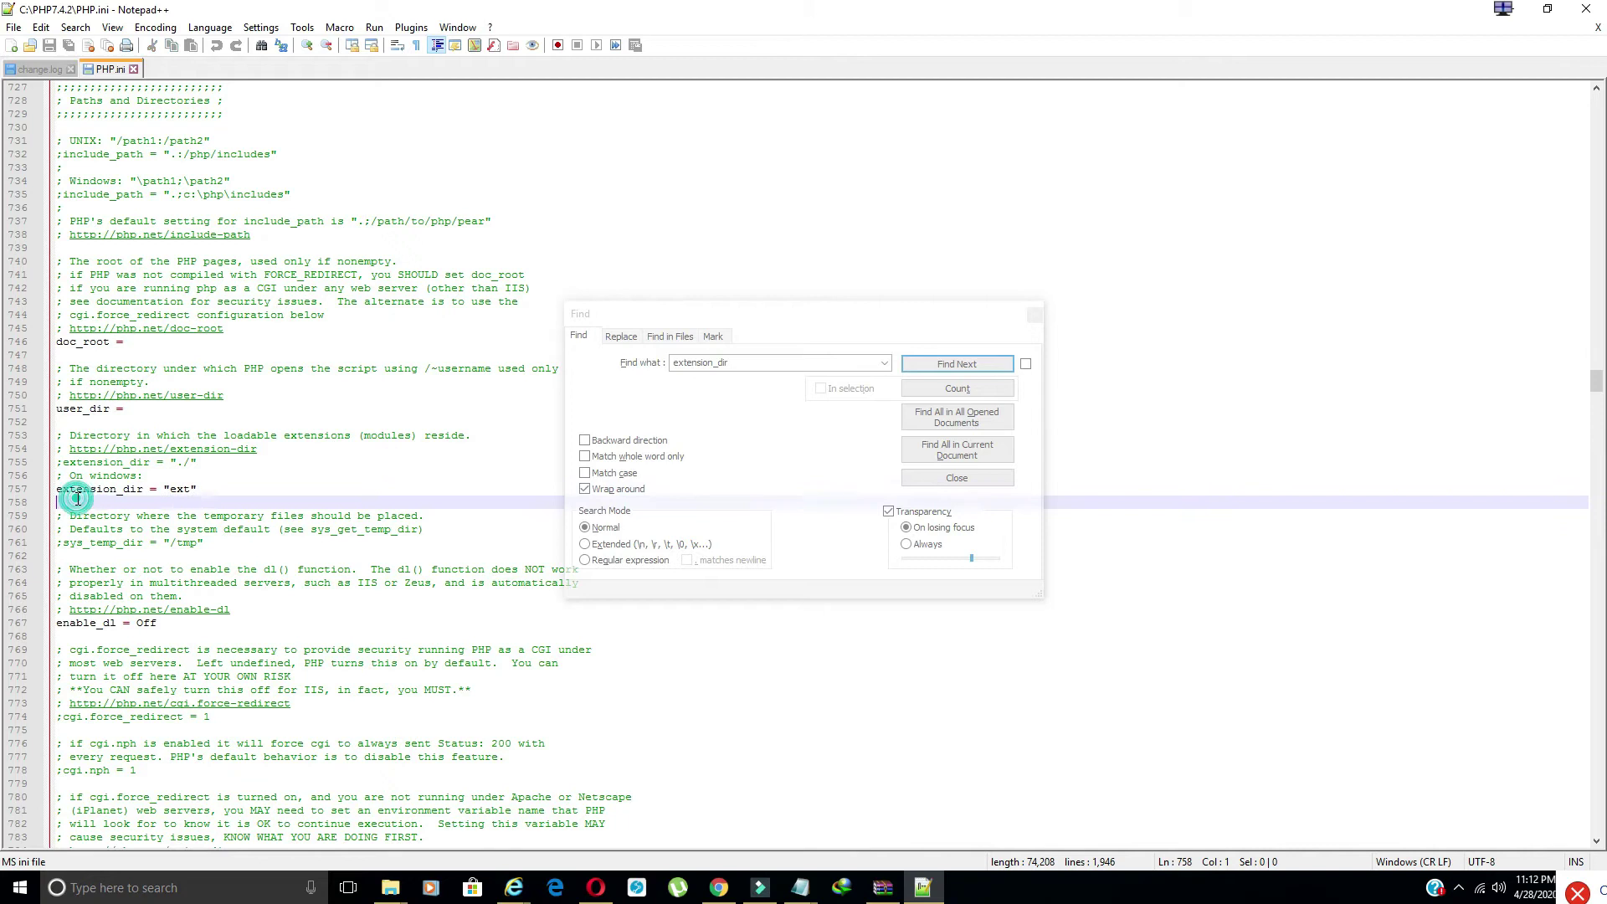
left_click(61, 502)
Cycle through the extension_dir matches at lines 755 and 907.
left_click(934, 367)
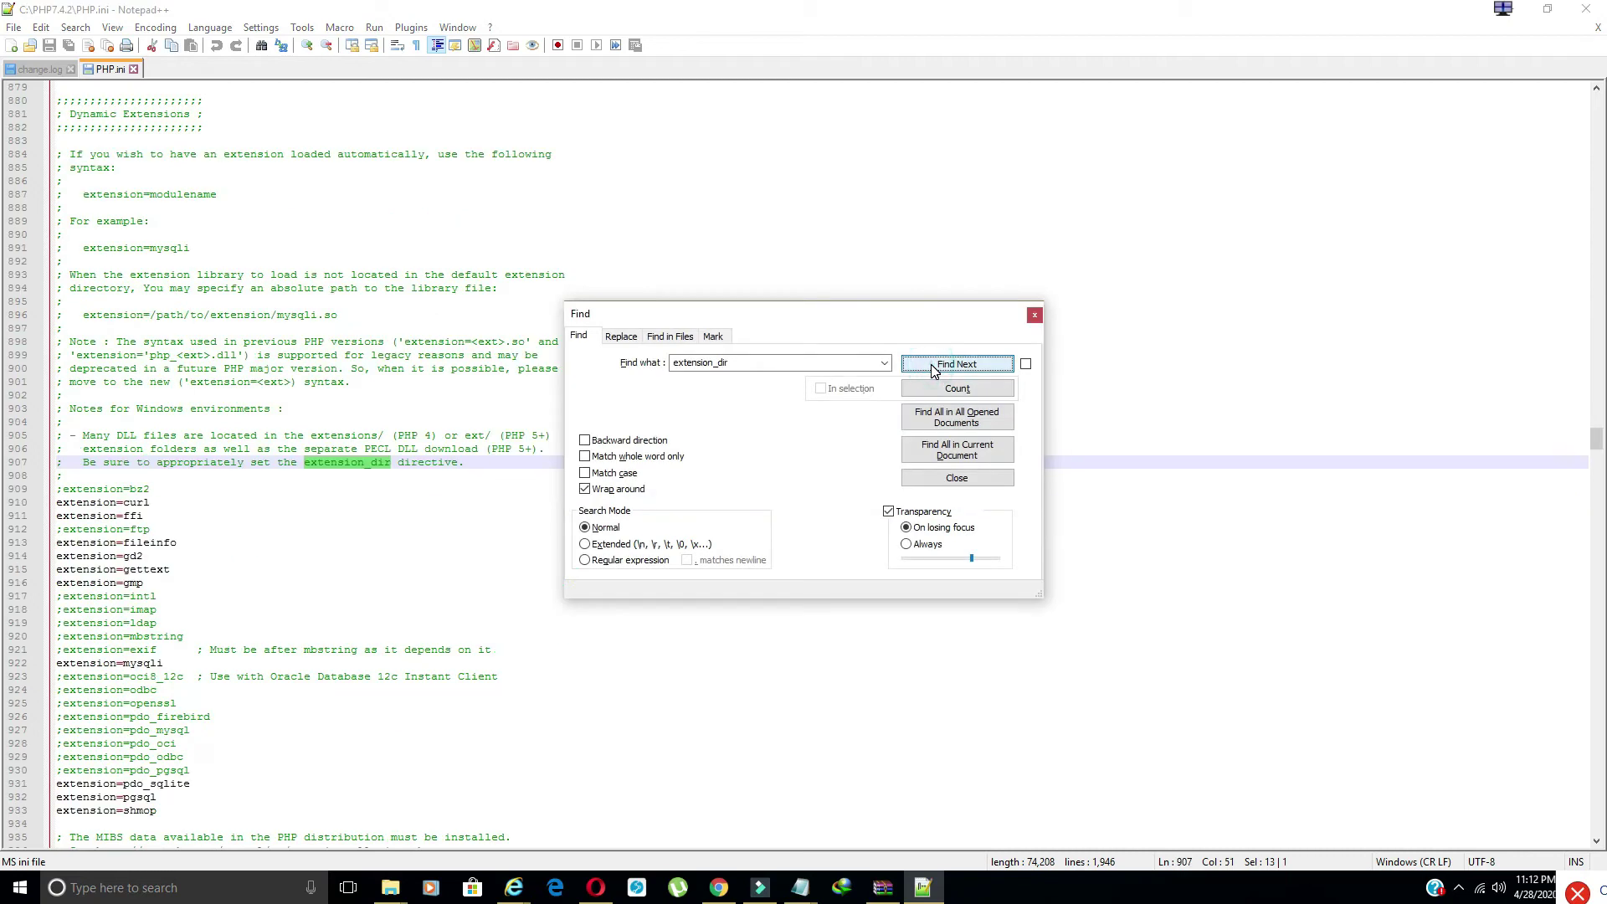
left_click(931, 365)
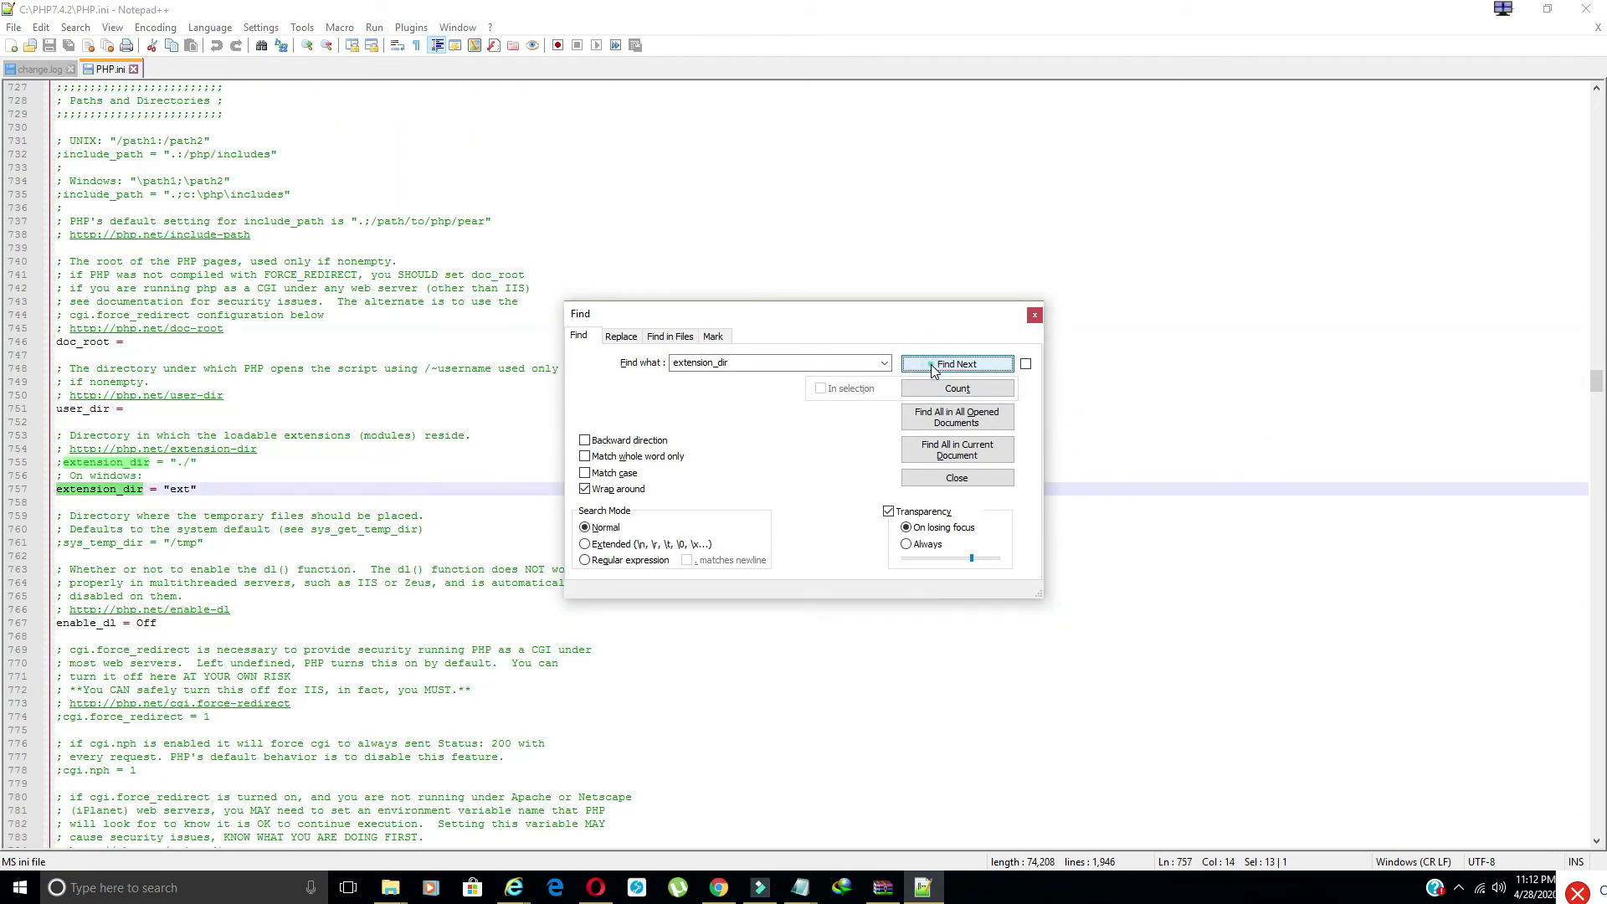
left_click(930, 367)
left_click_drag(779, 362, 731, 365)
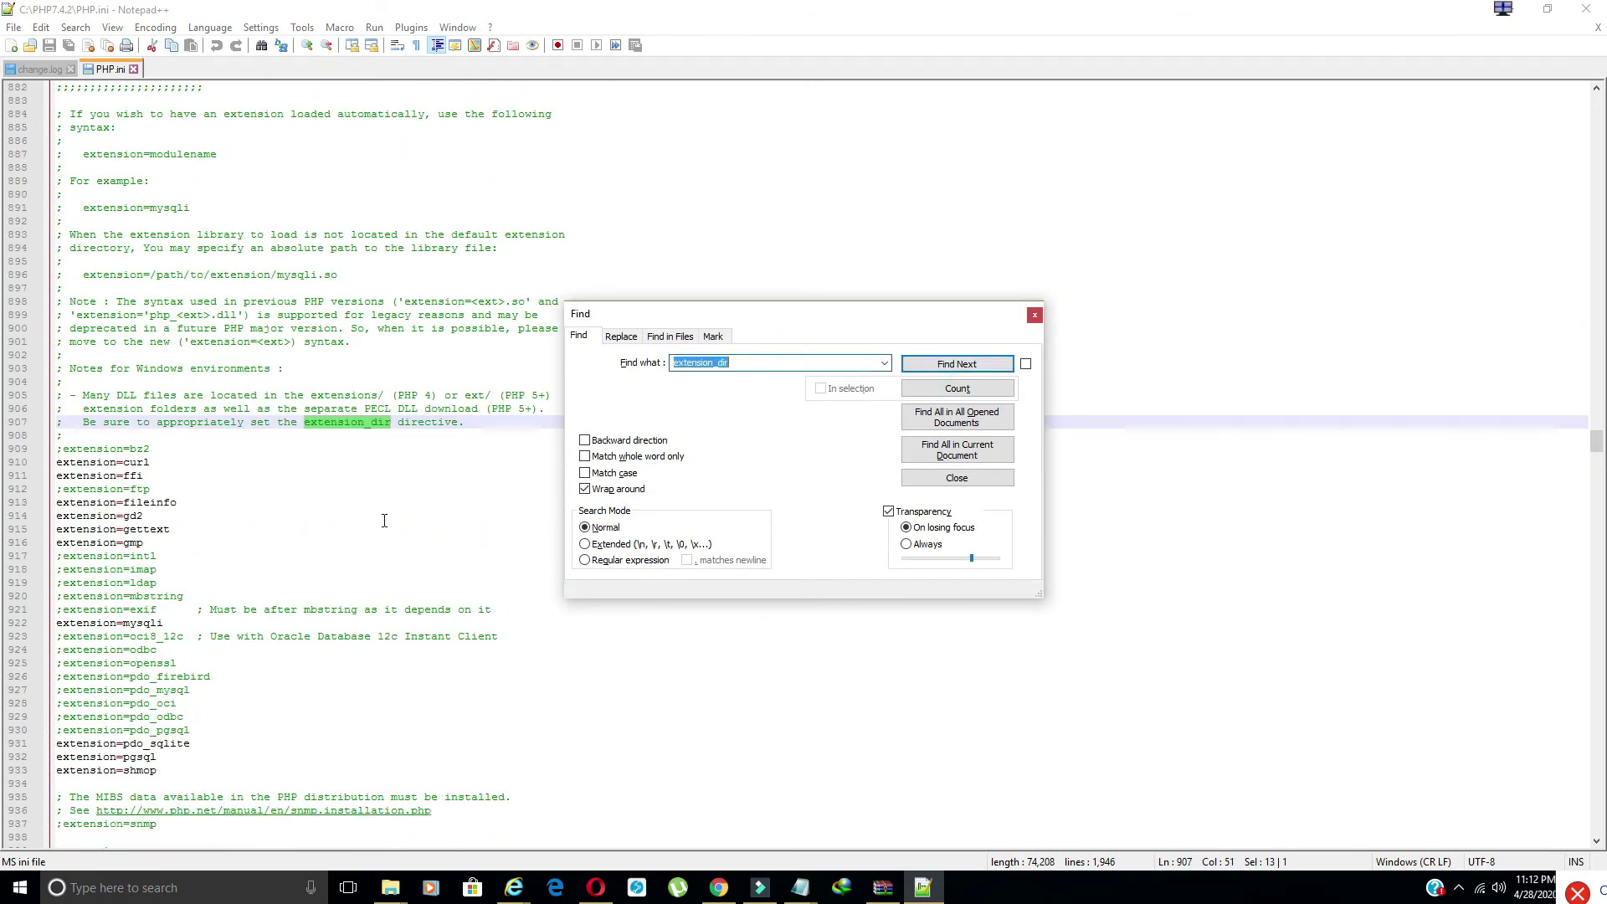
scroll(402, 522, "down", 5)
scroll(266, 589, "down", 3)
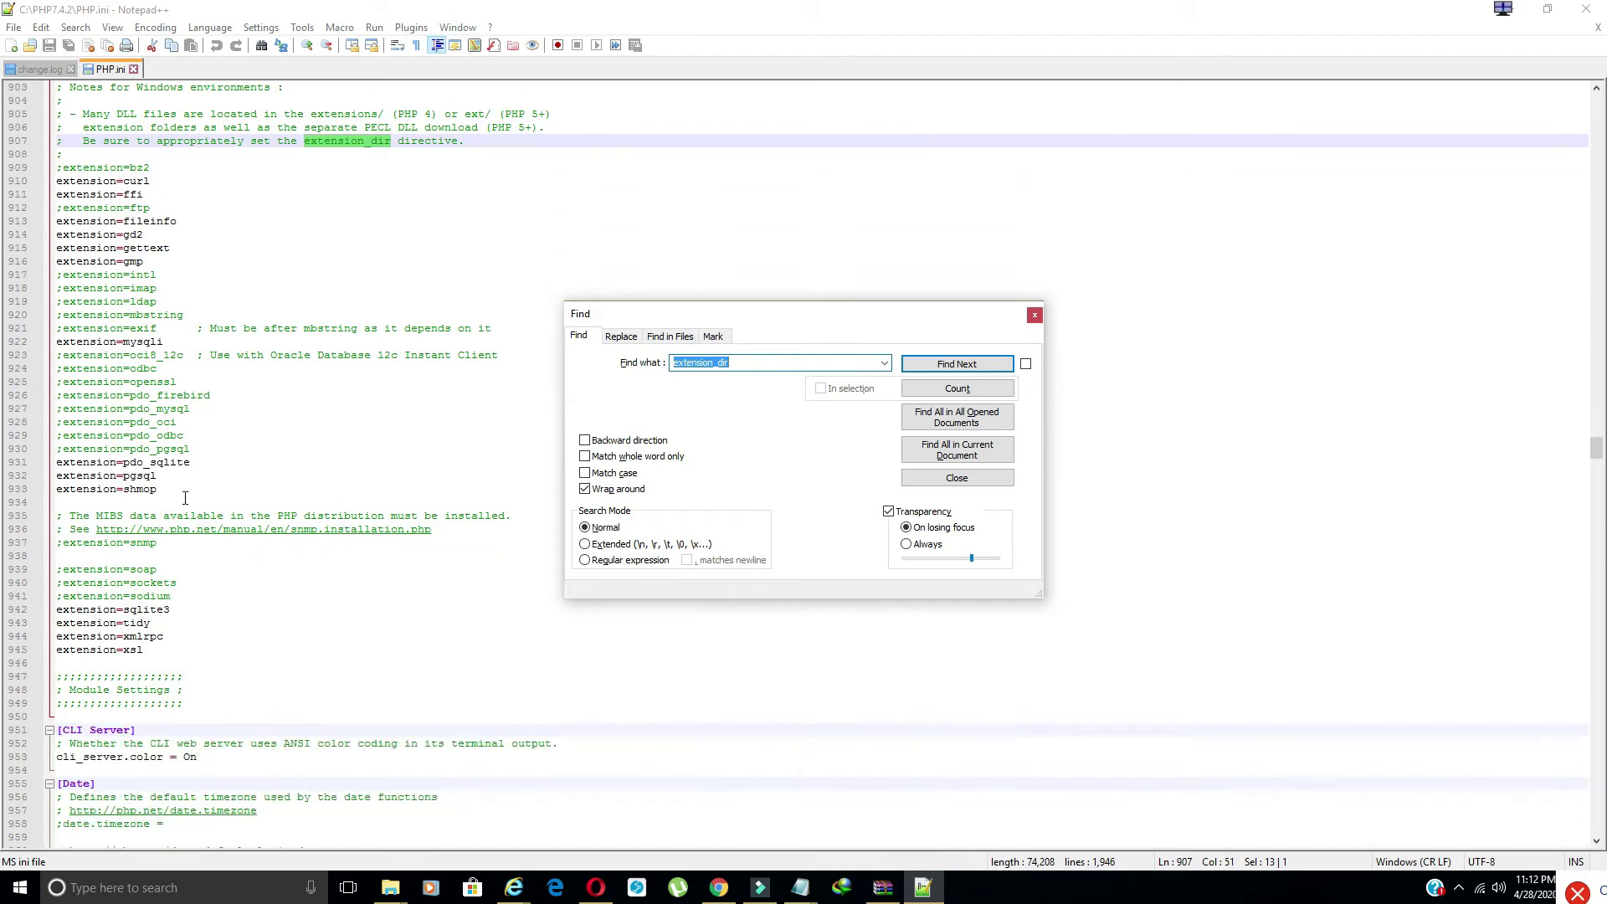
left_click_drag(163, 492, 62, 463)
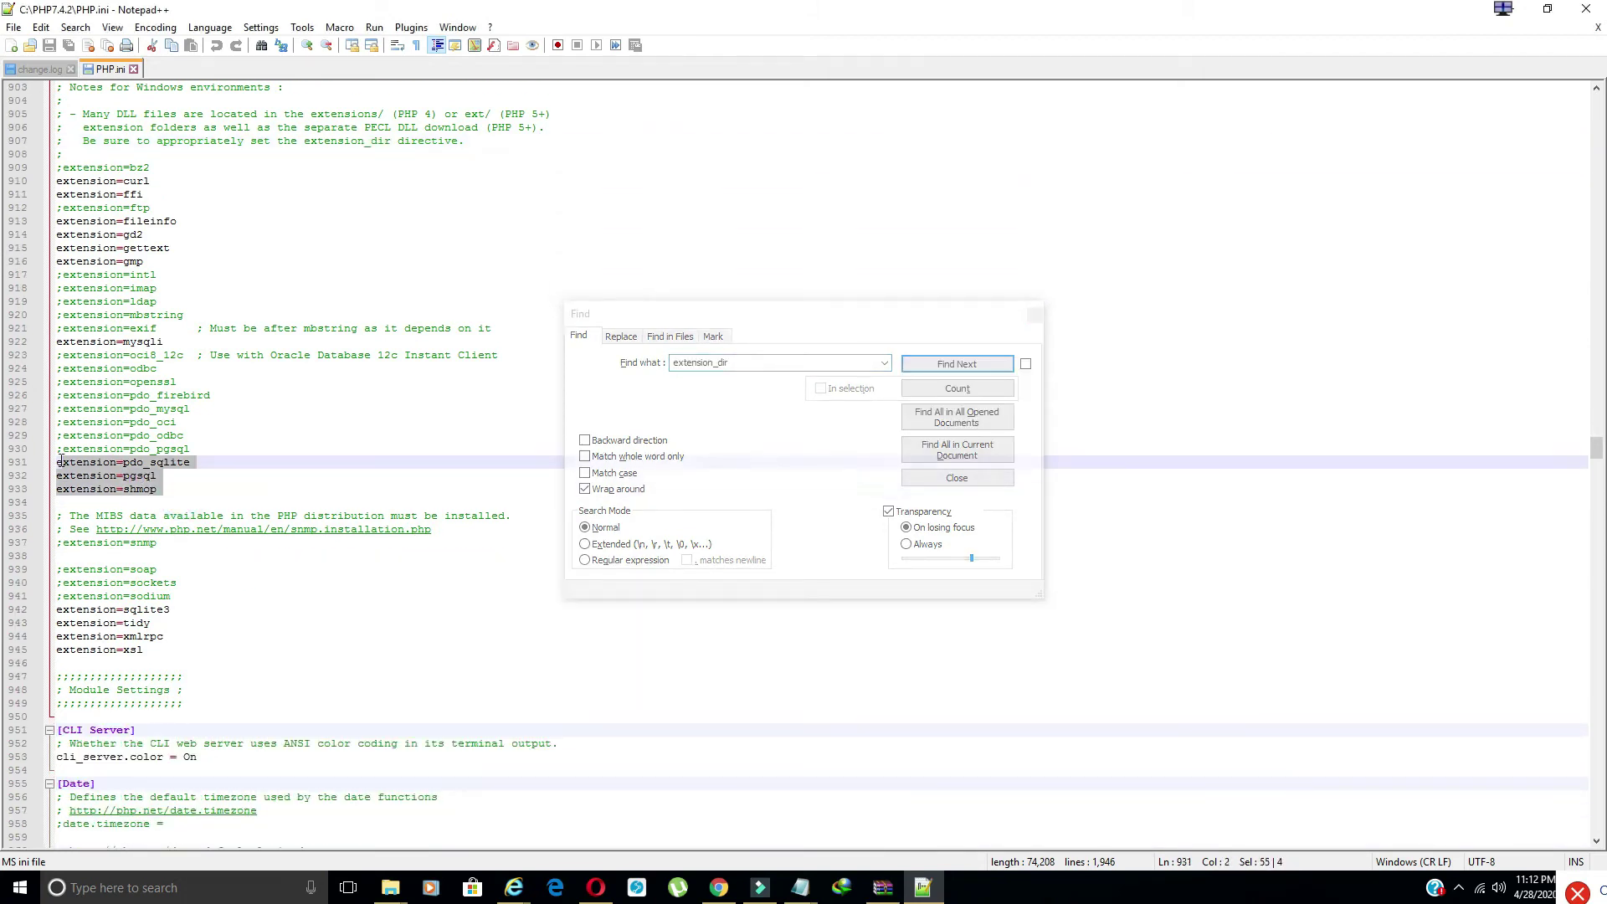
Review the sqlite3 through xsl extension lines and close Notepad++.
left_click_drag(144, 650, 57, 610)
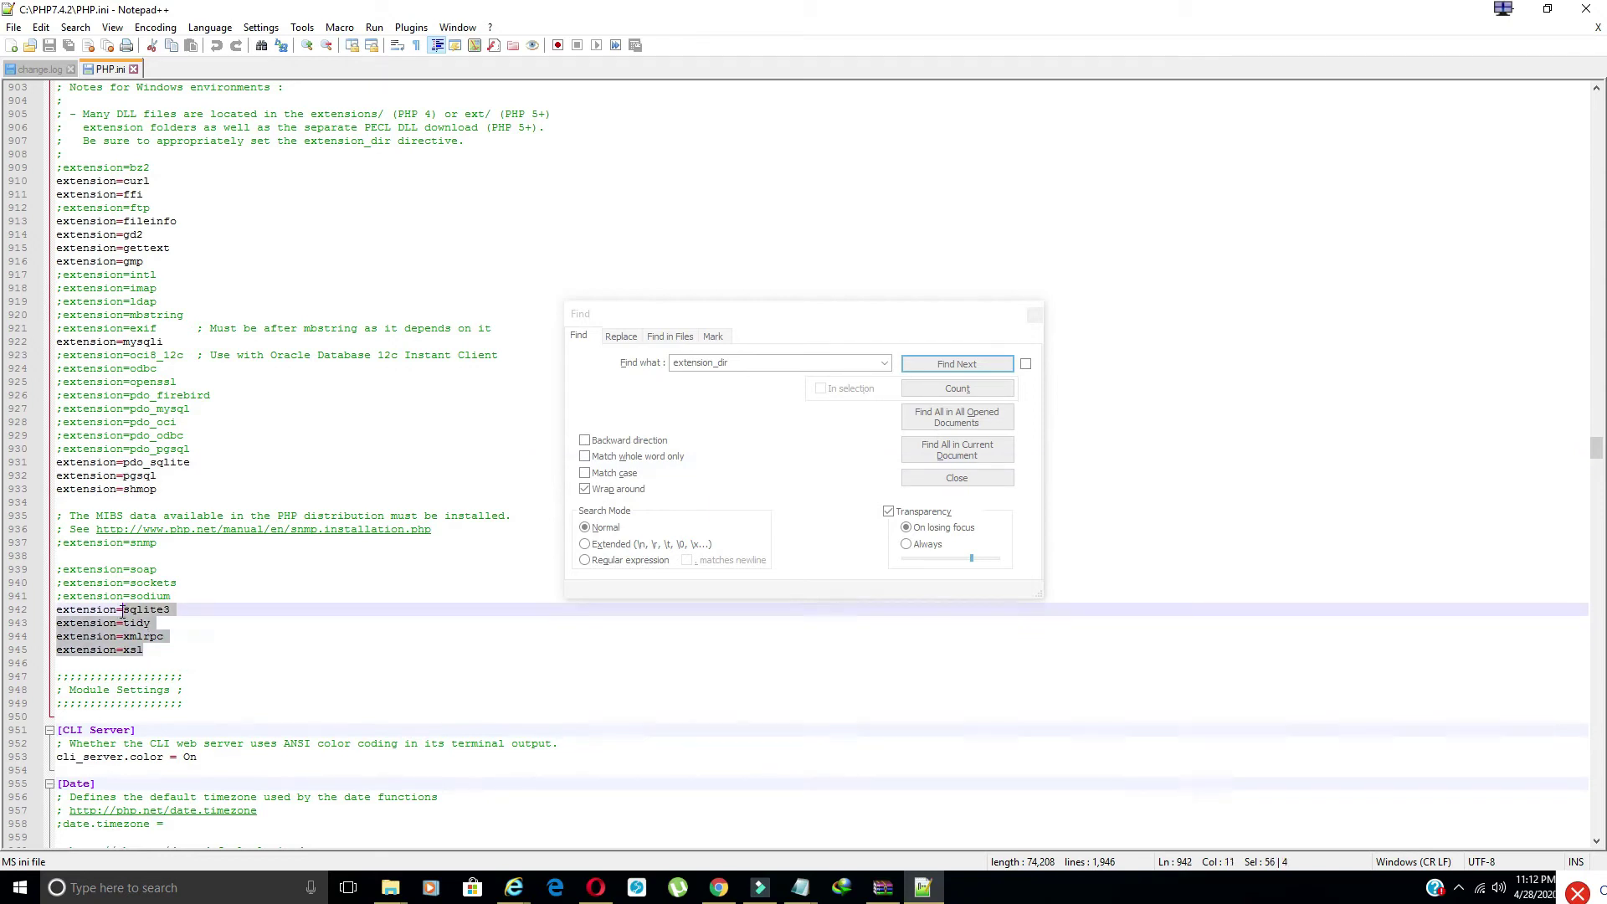
left_click(161, 650)
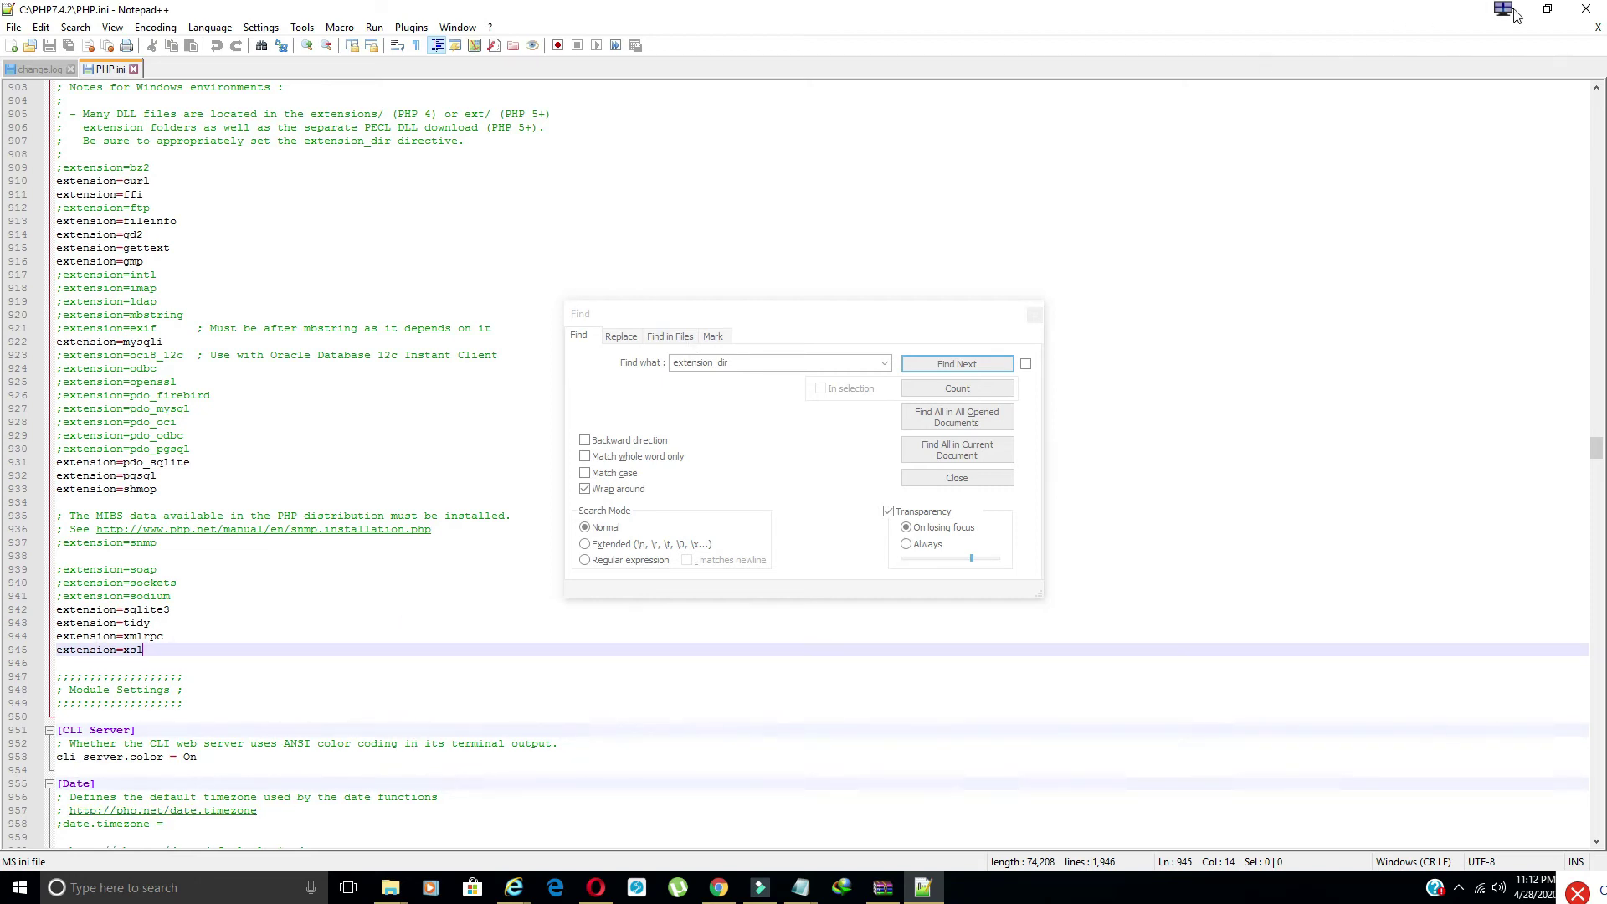
left_click(1585, 9)
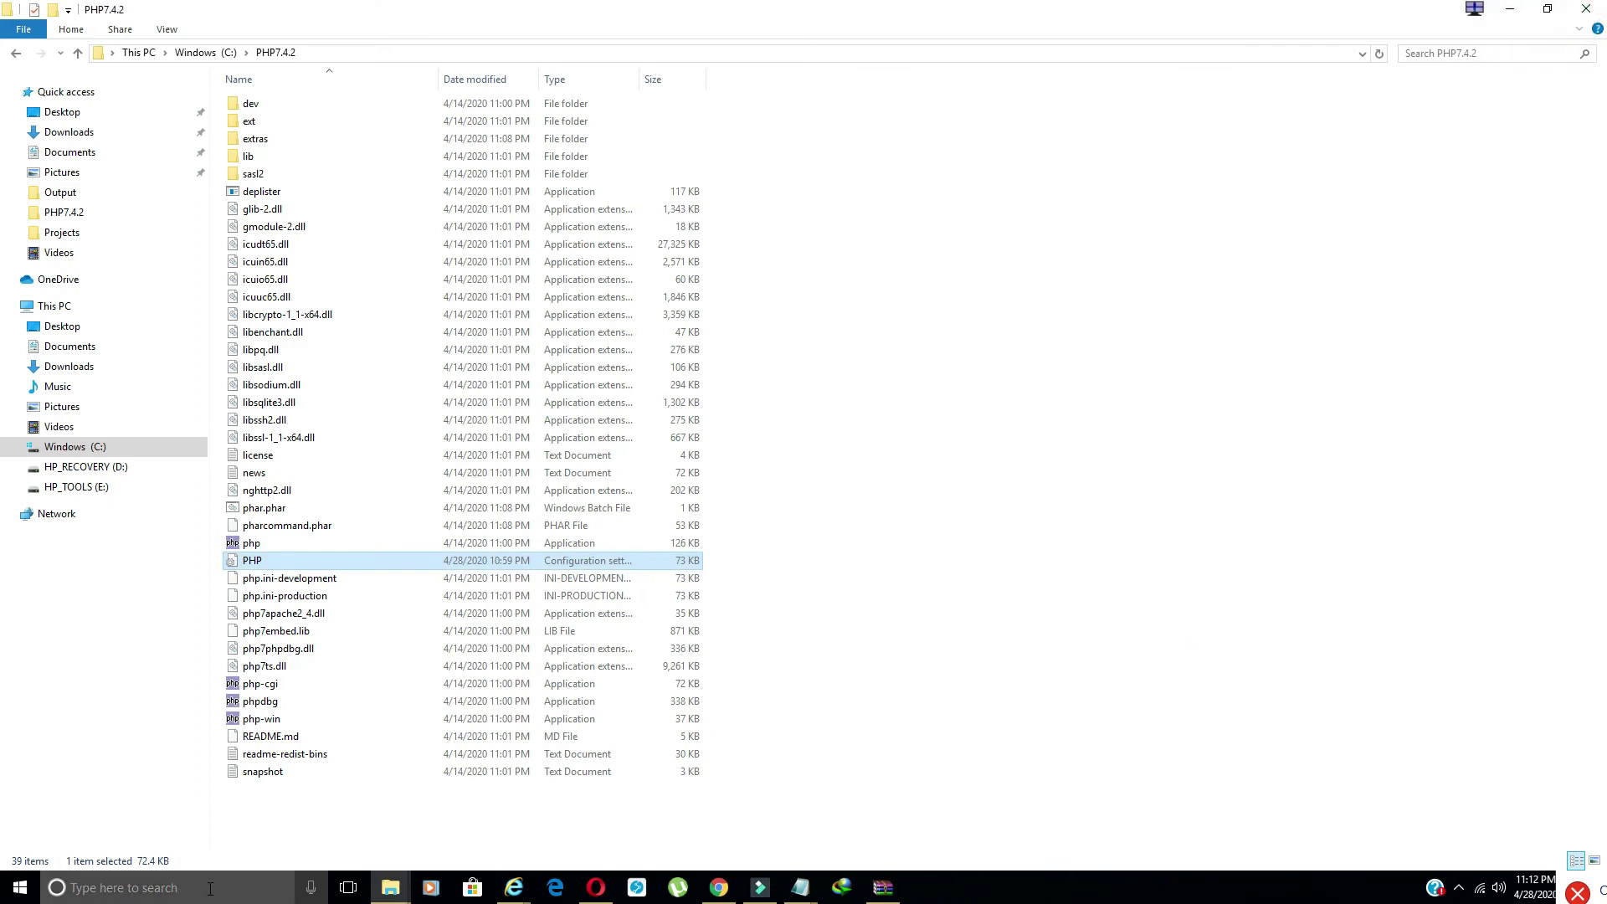
Launch Control Panel, search 'variable', and choose Edit the system environment variables.
left_click(176, 888)
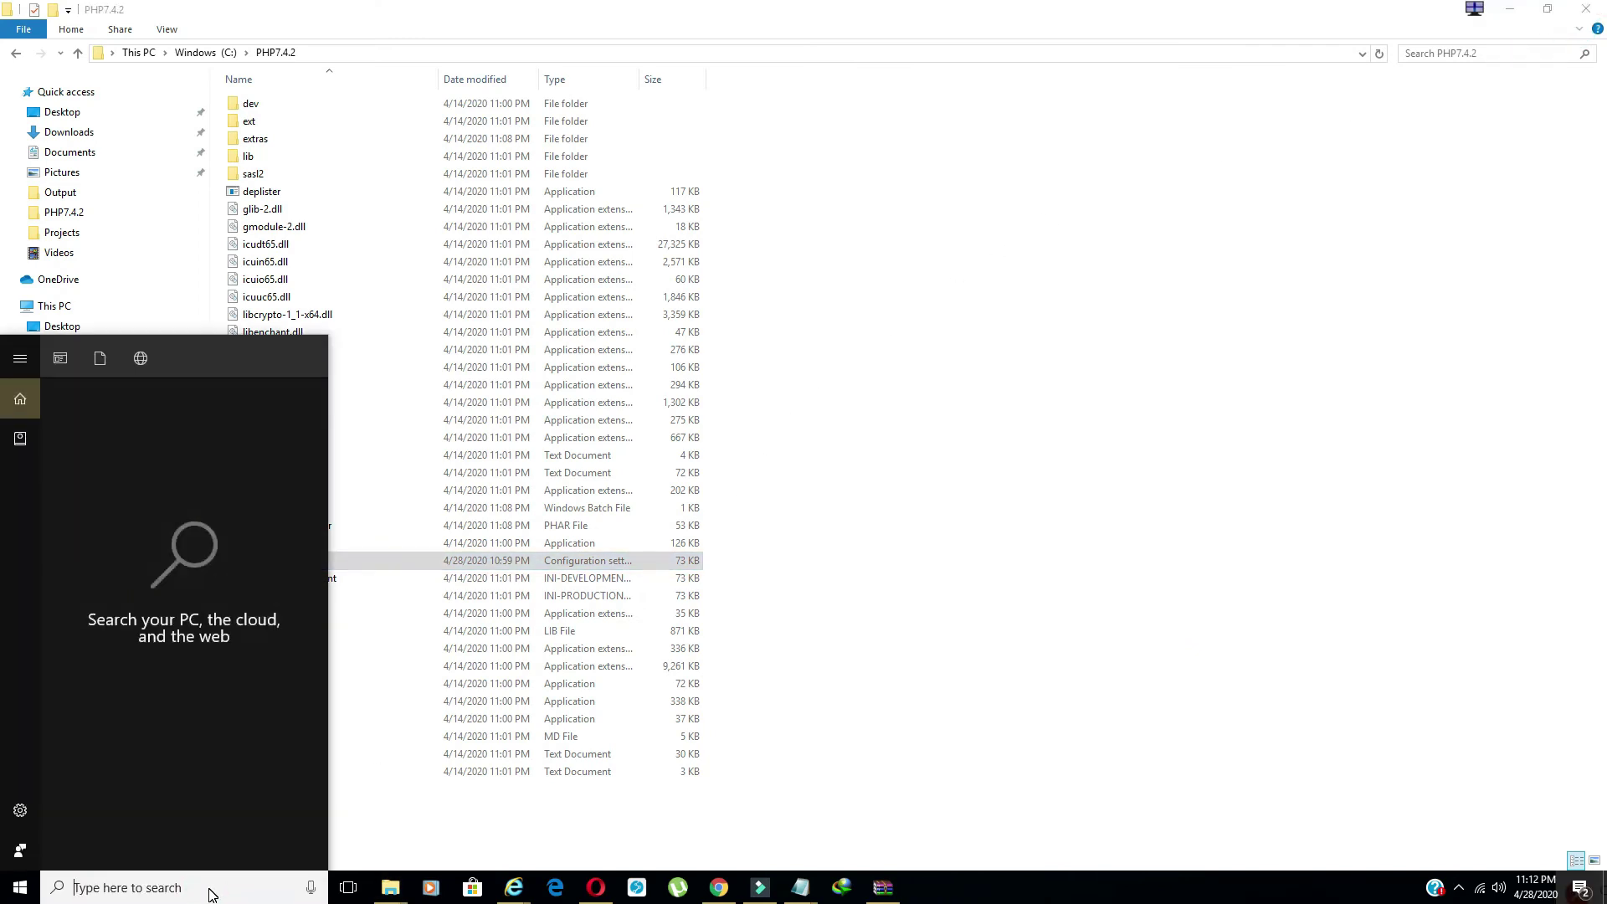
type("control")
key("Return")
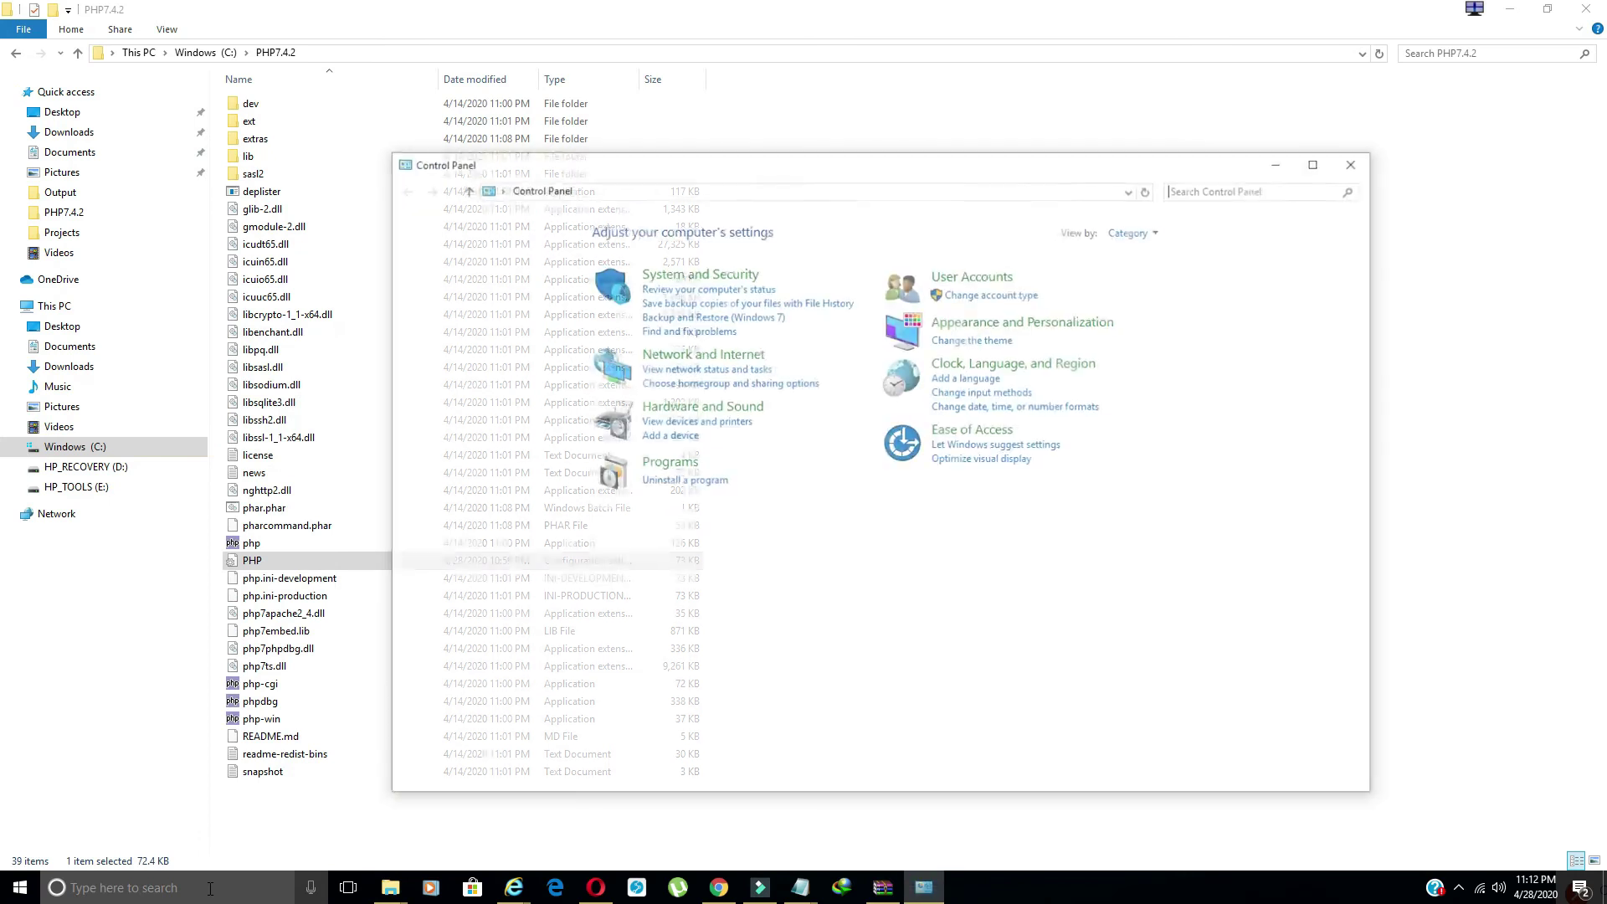
left_click(1201, 190)
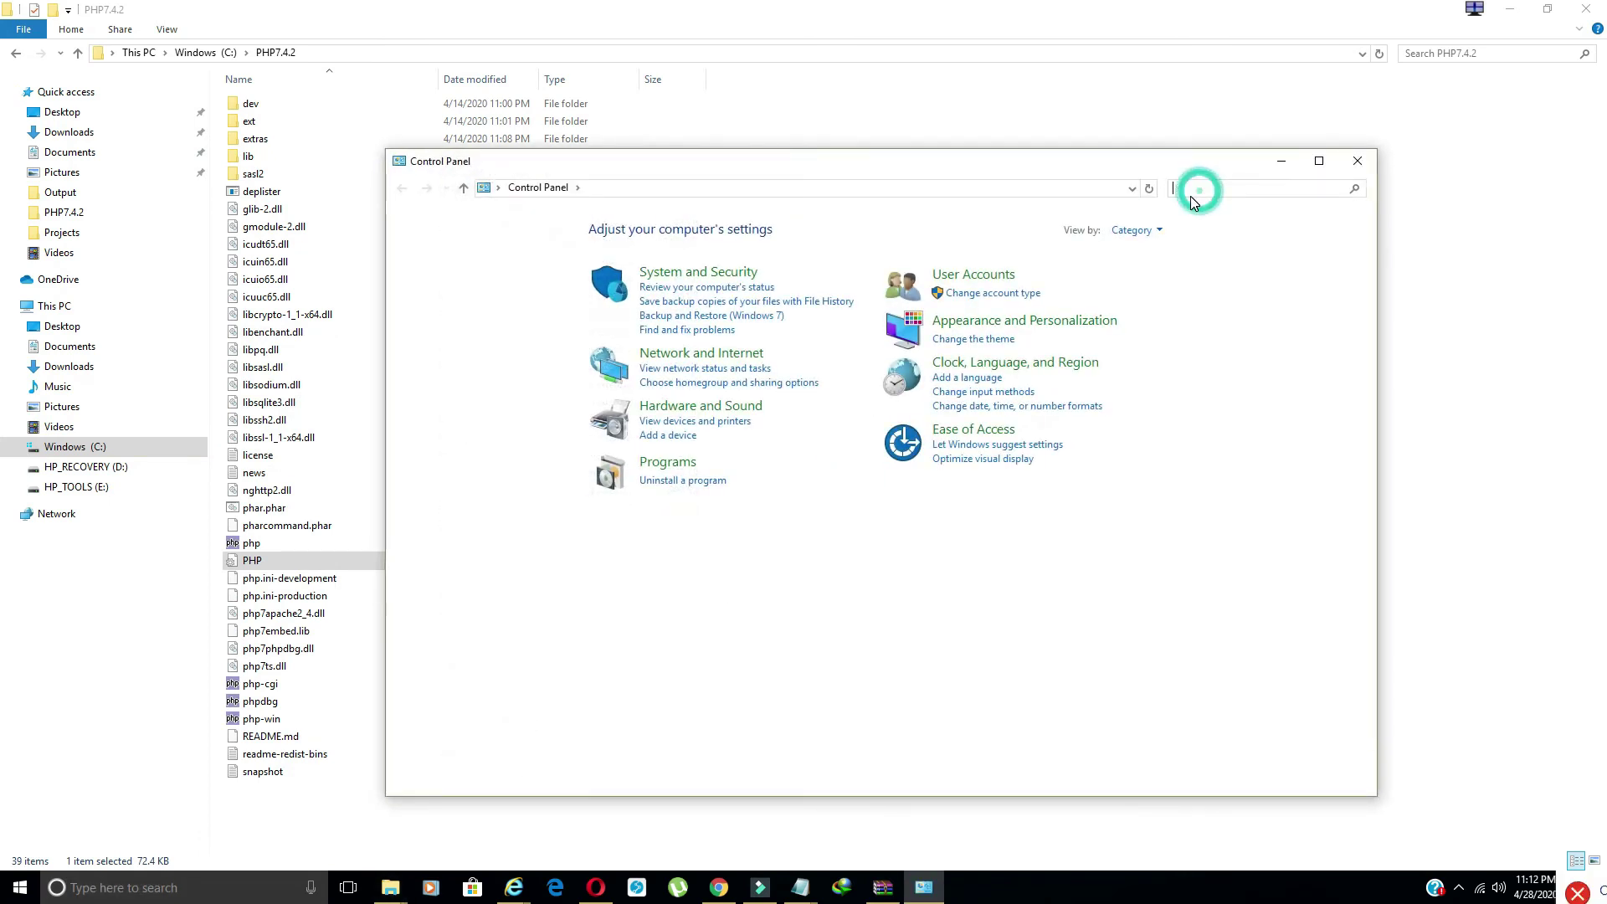
type("vsriab")
key("BackSpace")
key("BackSpace")
key("BackSpace")
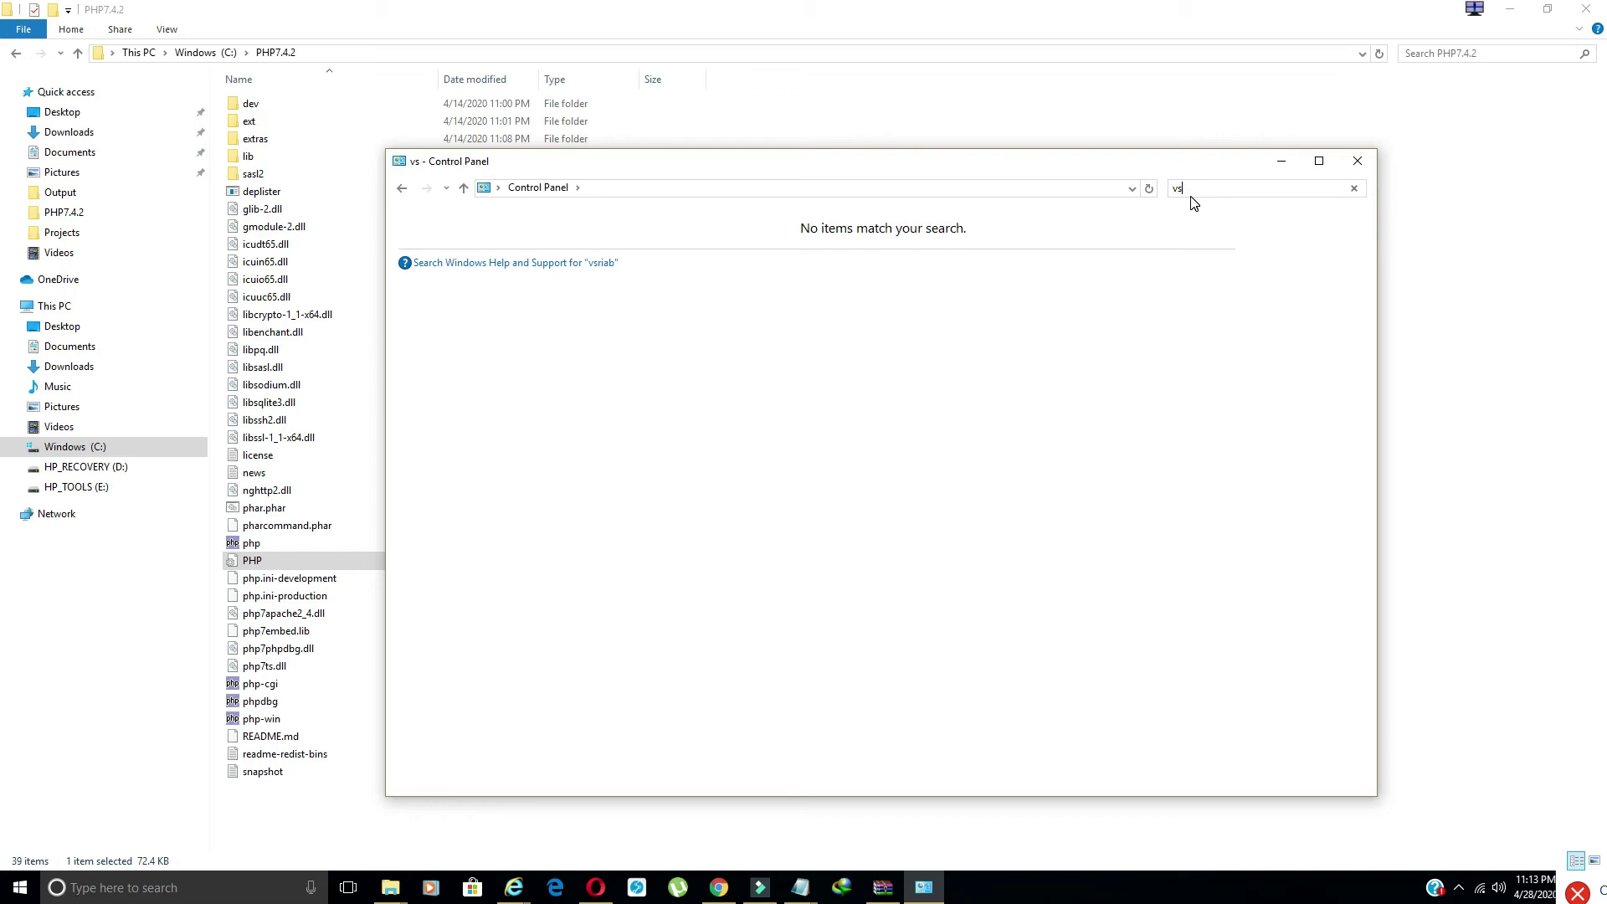
type("ariable")
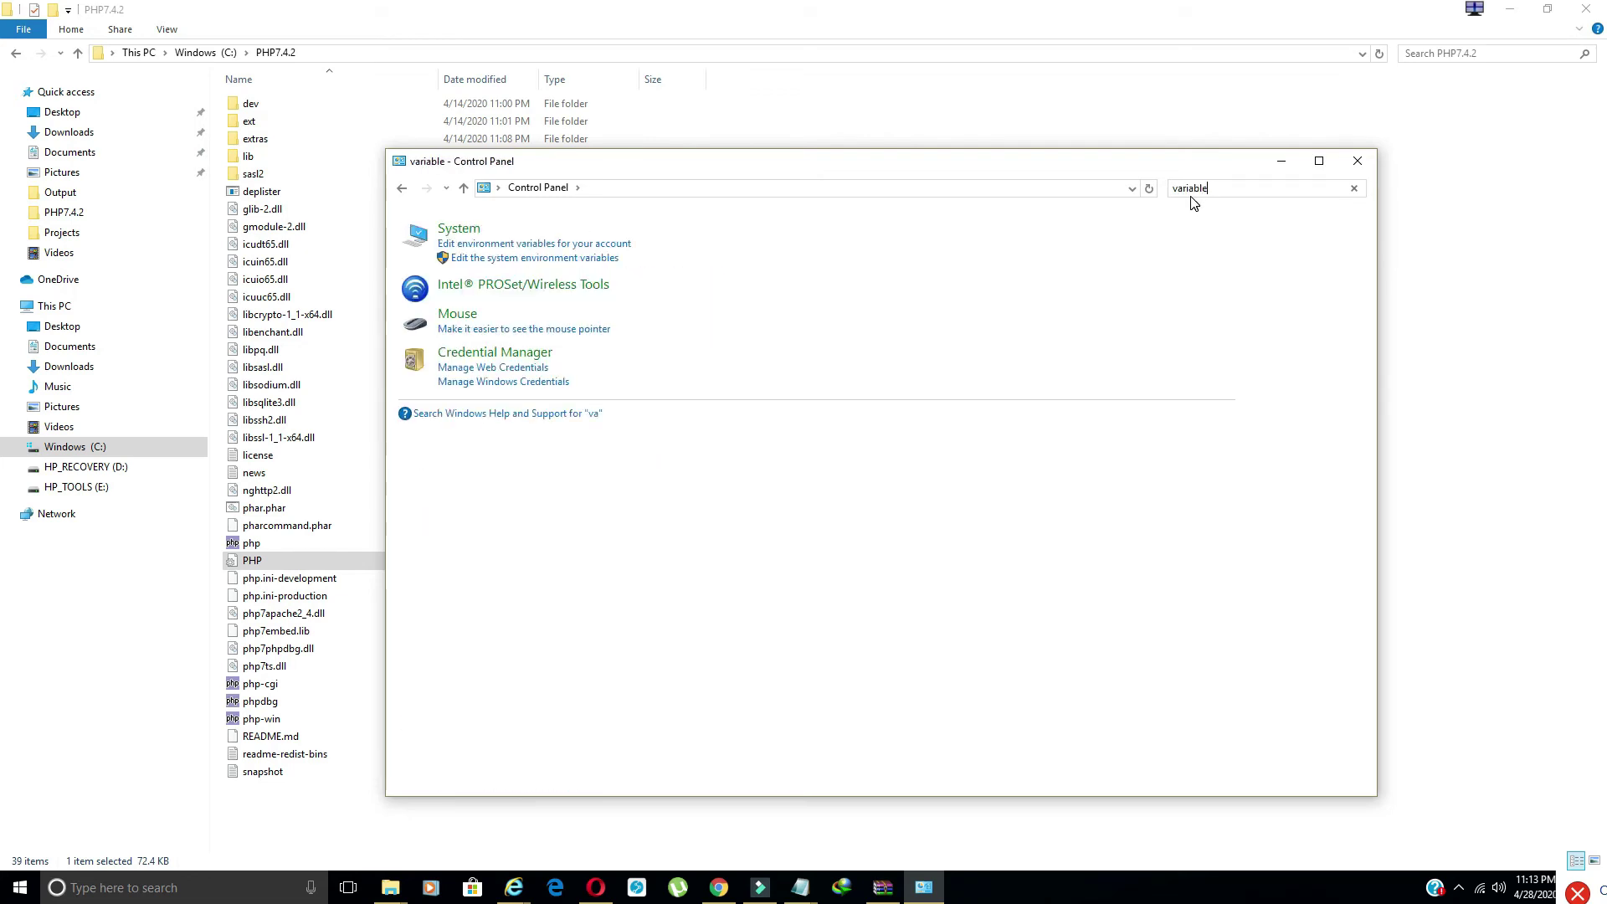
left_click(584, 258)
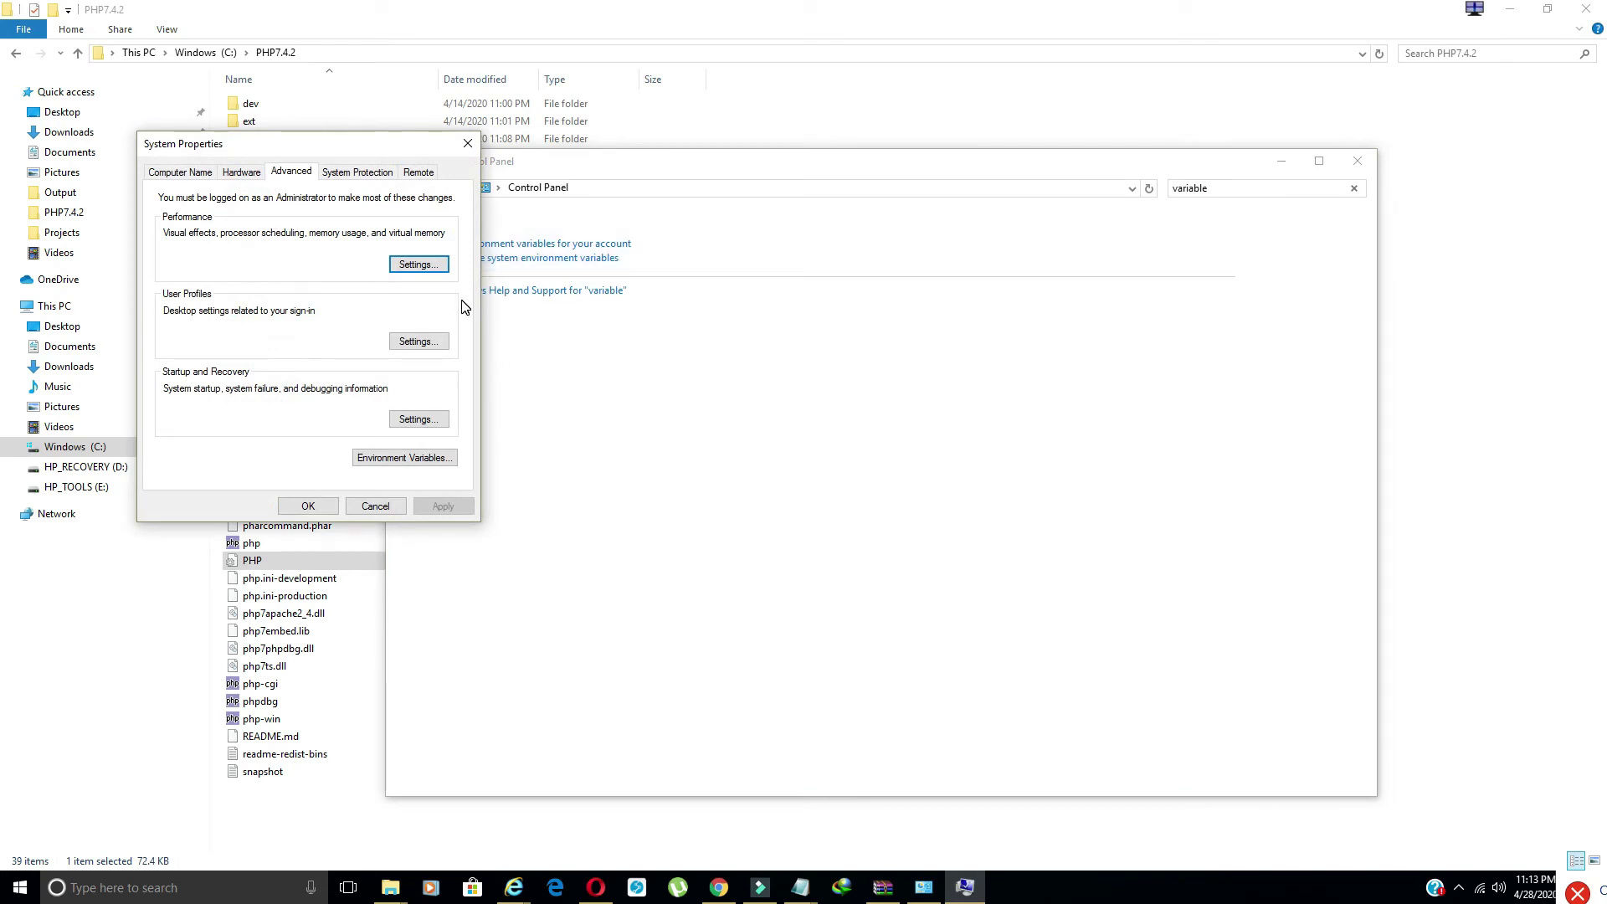
Open Environment Variables and add a new entry to the user Path variable.
left_click(404, 457)
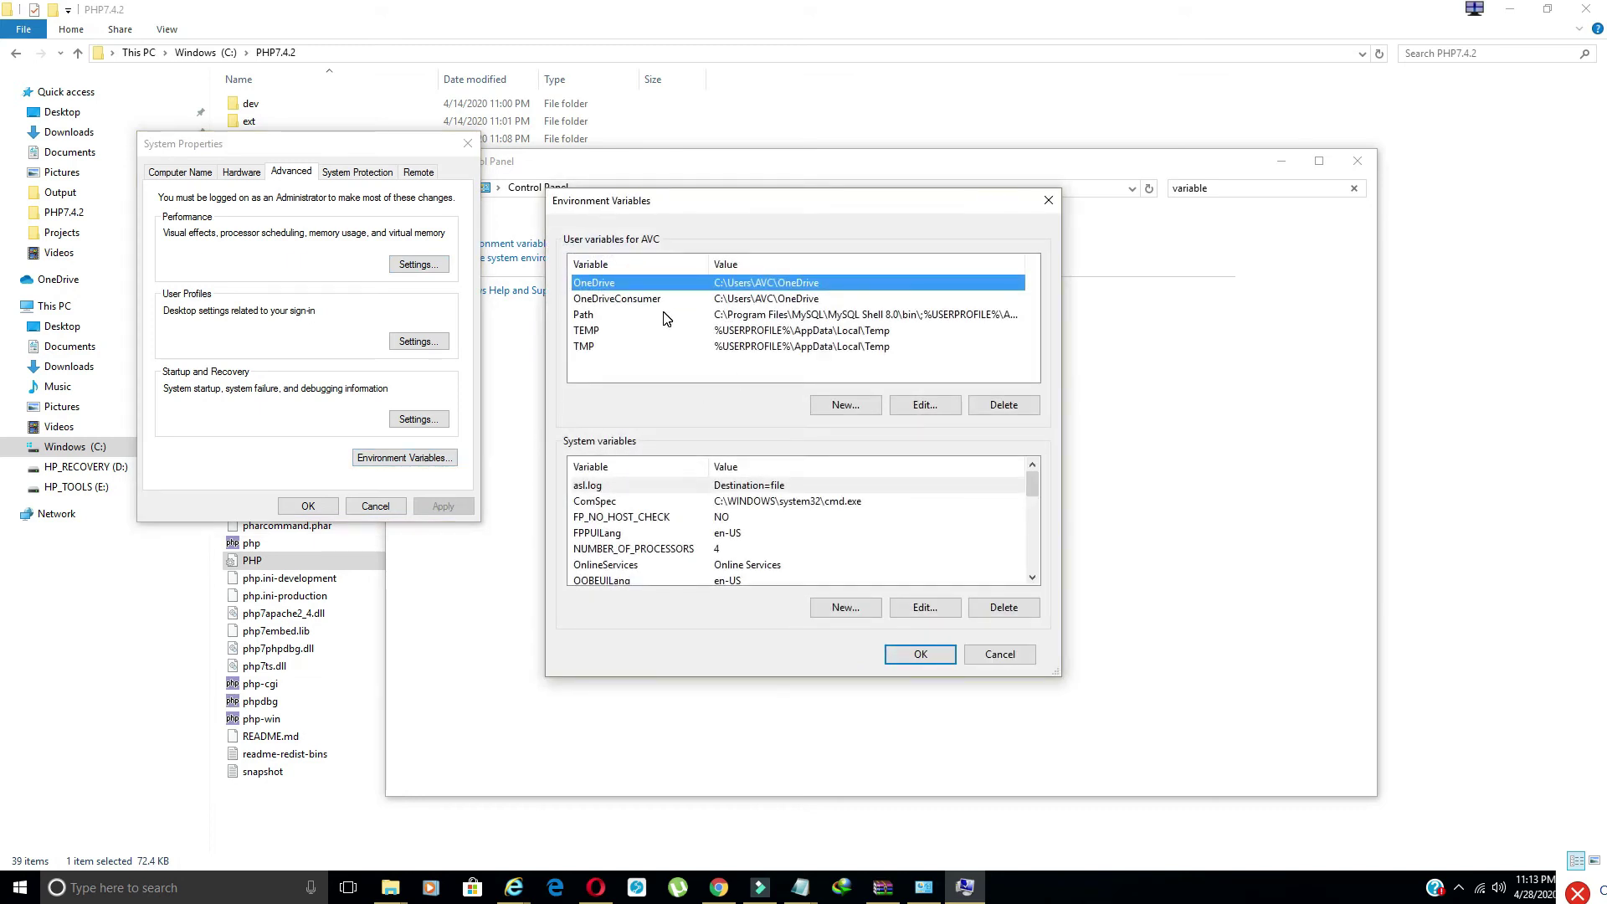
left_click(664, 315)
double_click(663, 312)
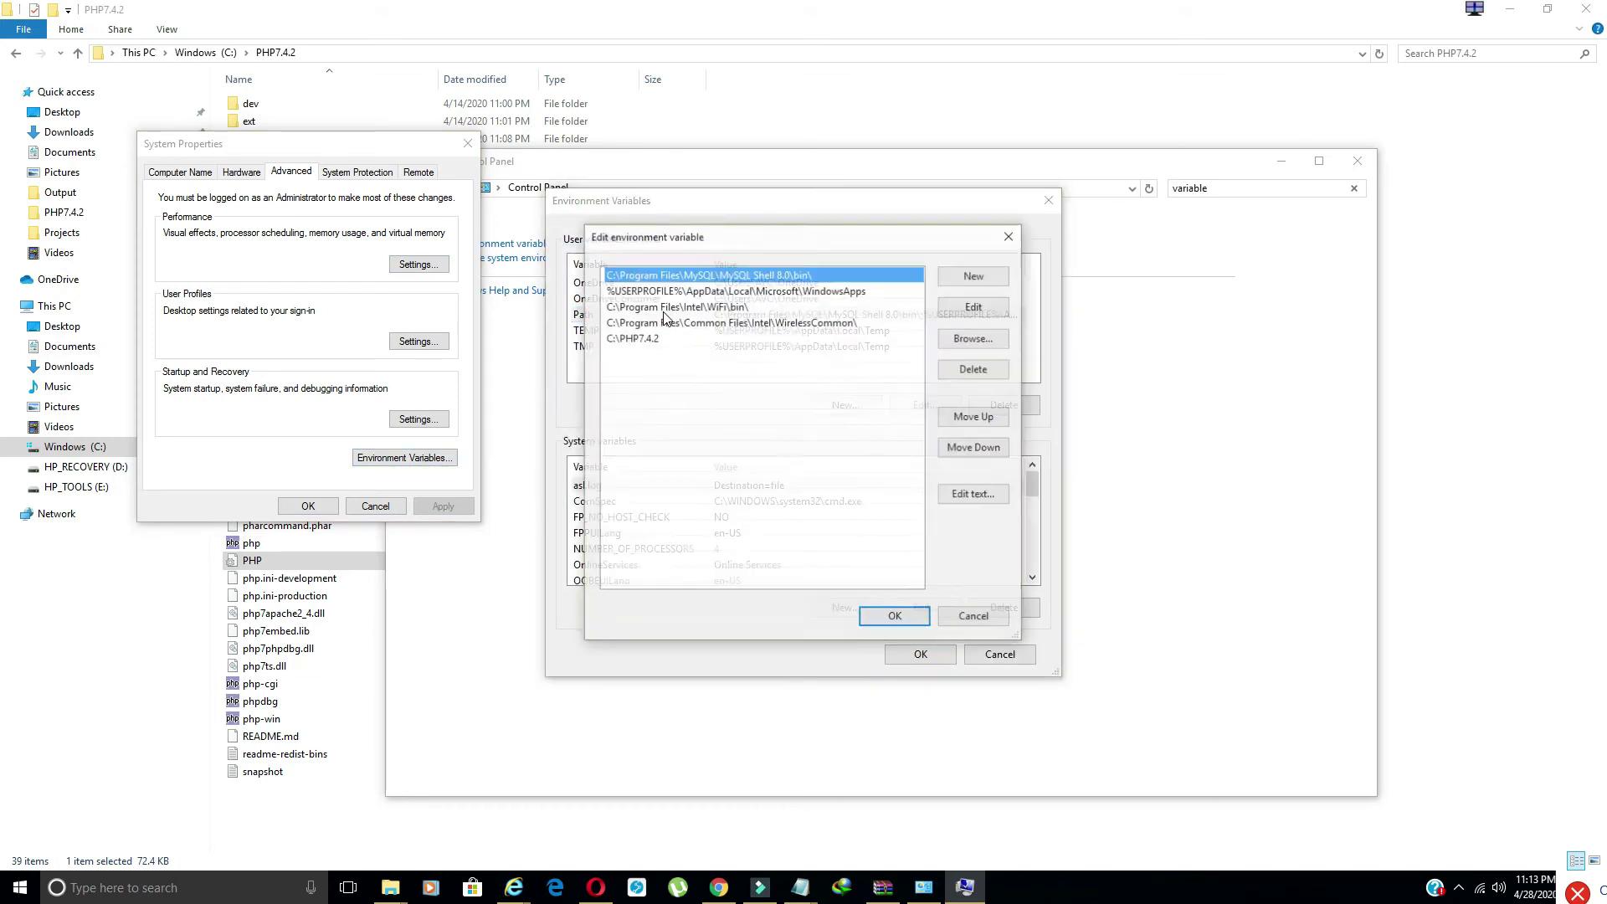
left_click(972, 275)
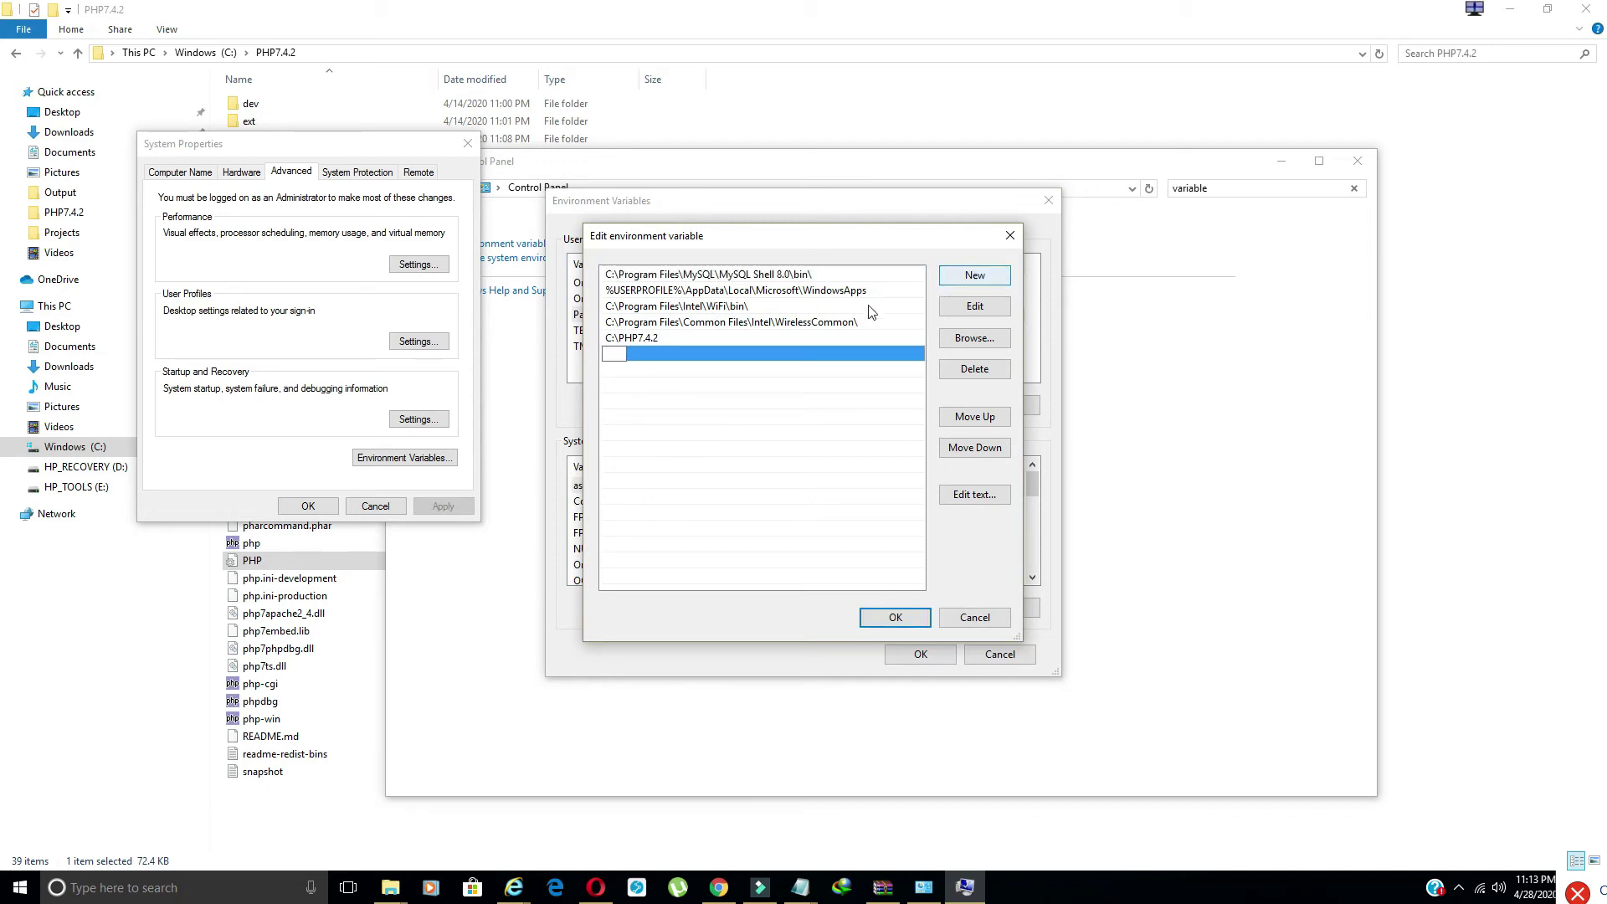
type("C:")
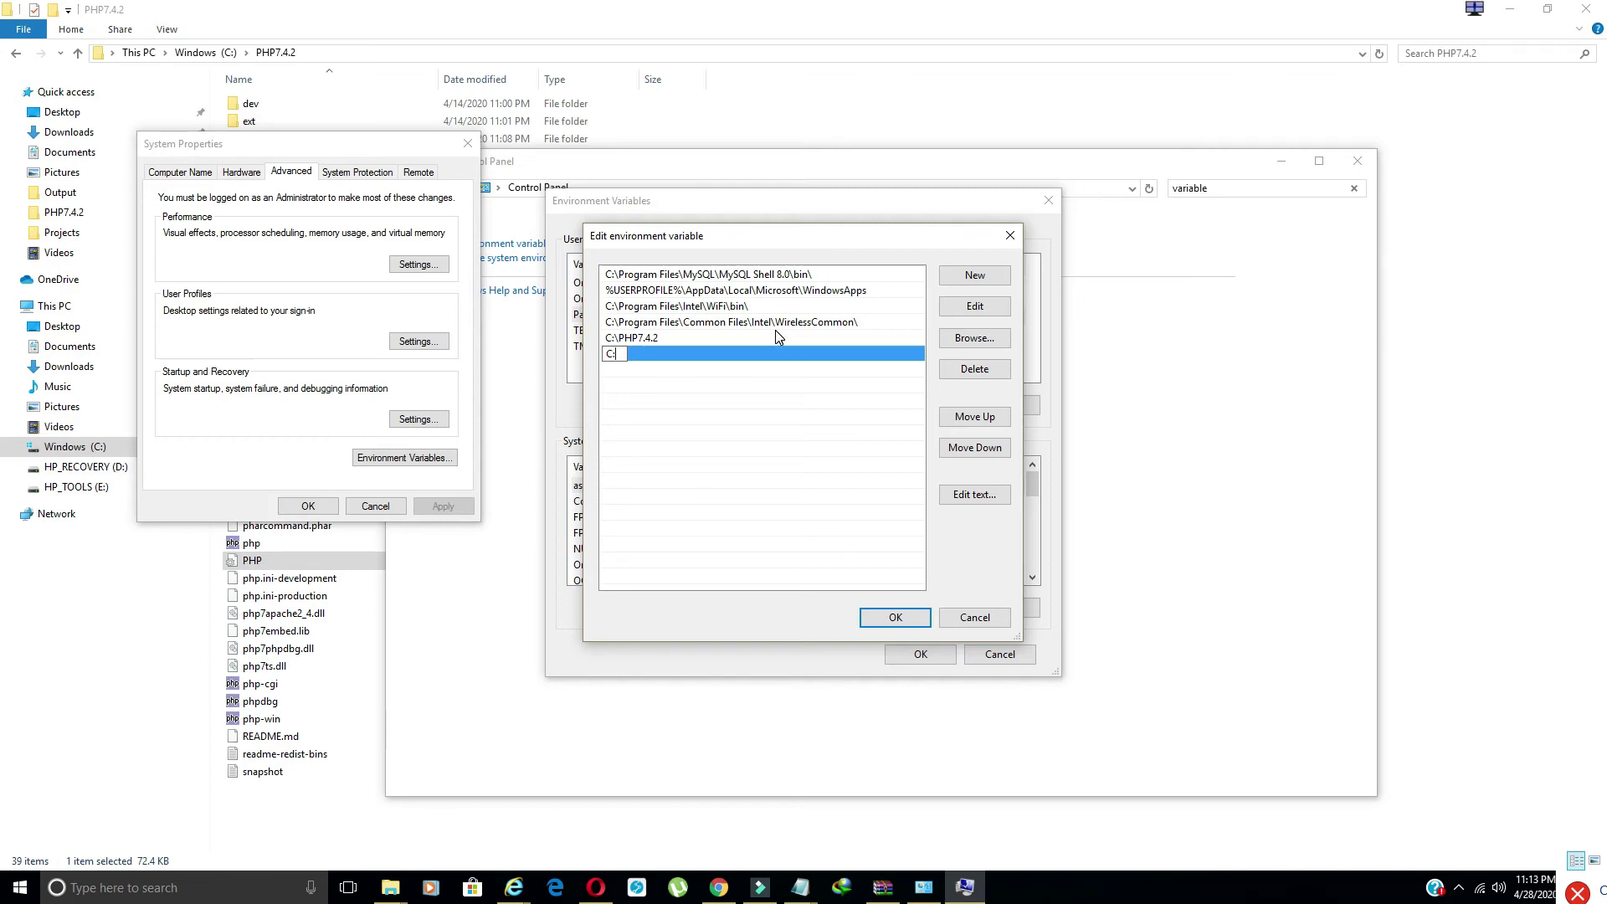
type("\\")
type("PHP7")
type(".4")
type(".2")
Enter C:\PHP7.4.2, delete its duplicate entry, and confirm both dialogs with OK.
left_click(793, 404)
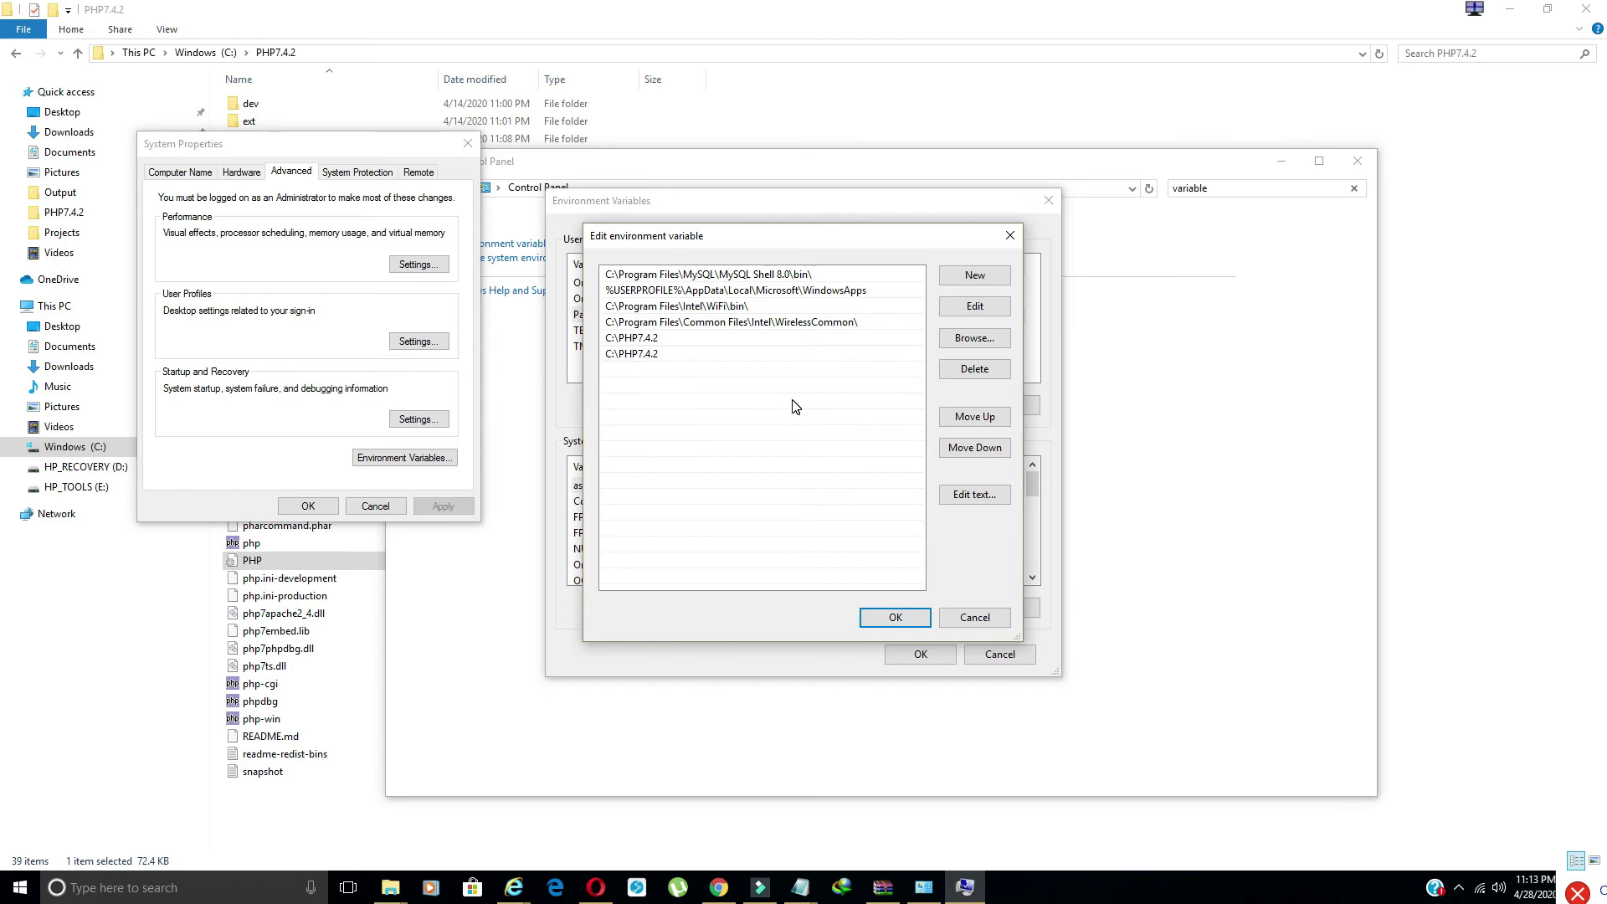
left_click(797, 352)
left_click(977, 370)
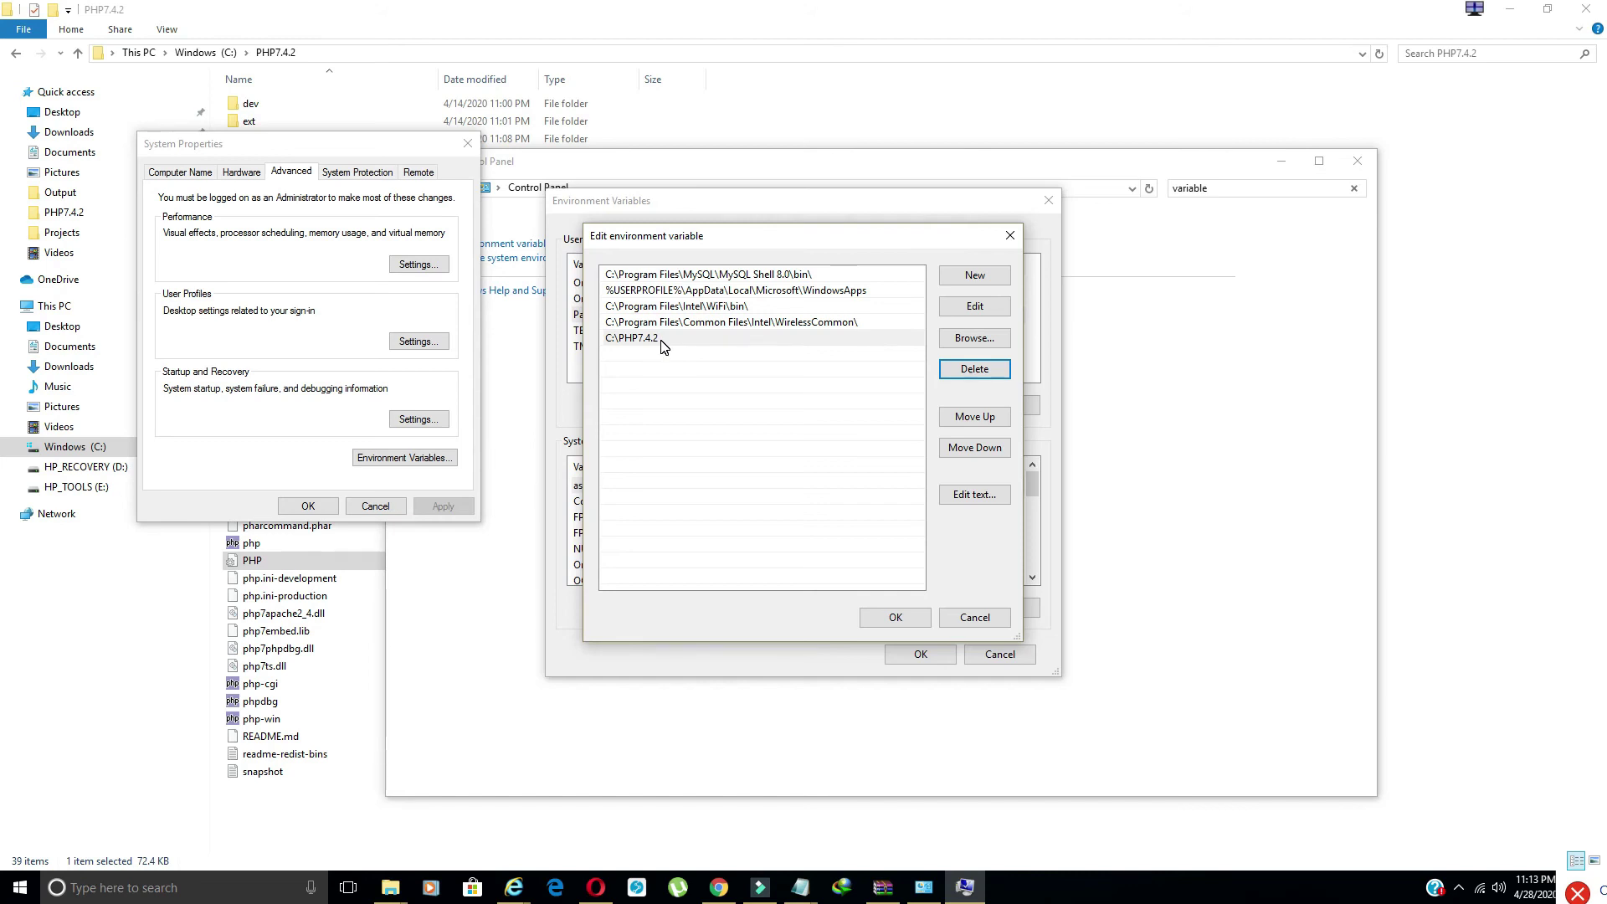
left_click(895, 617)
left_click(932, 657)
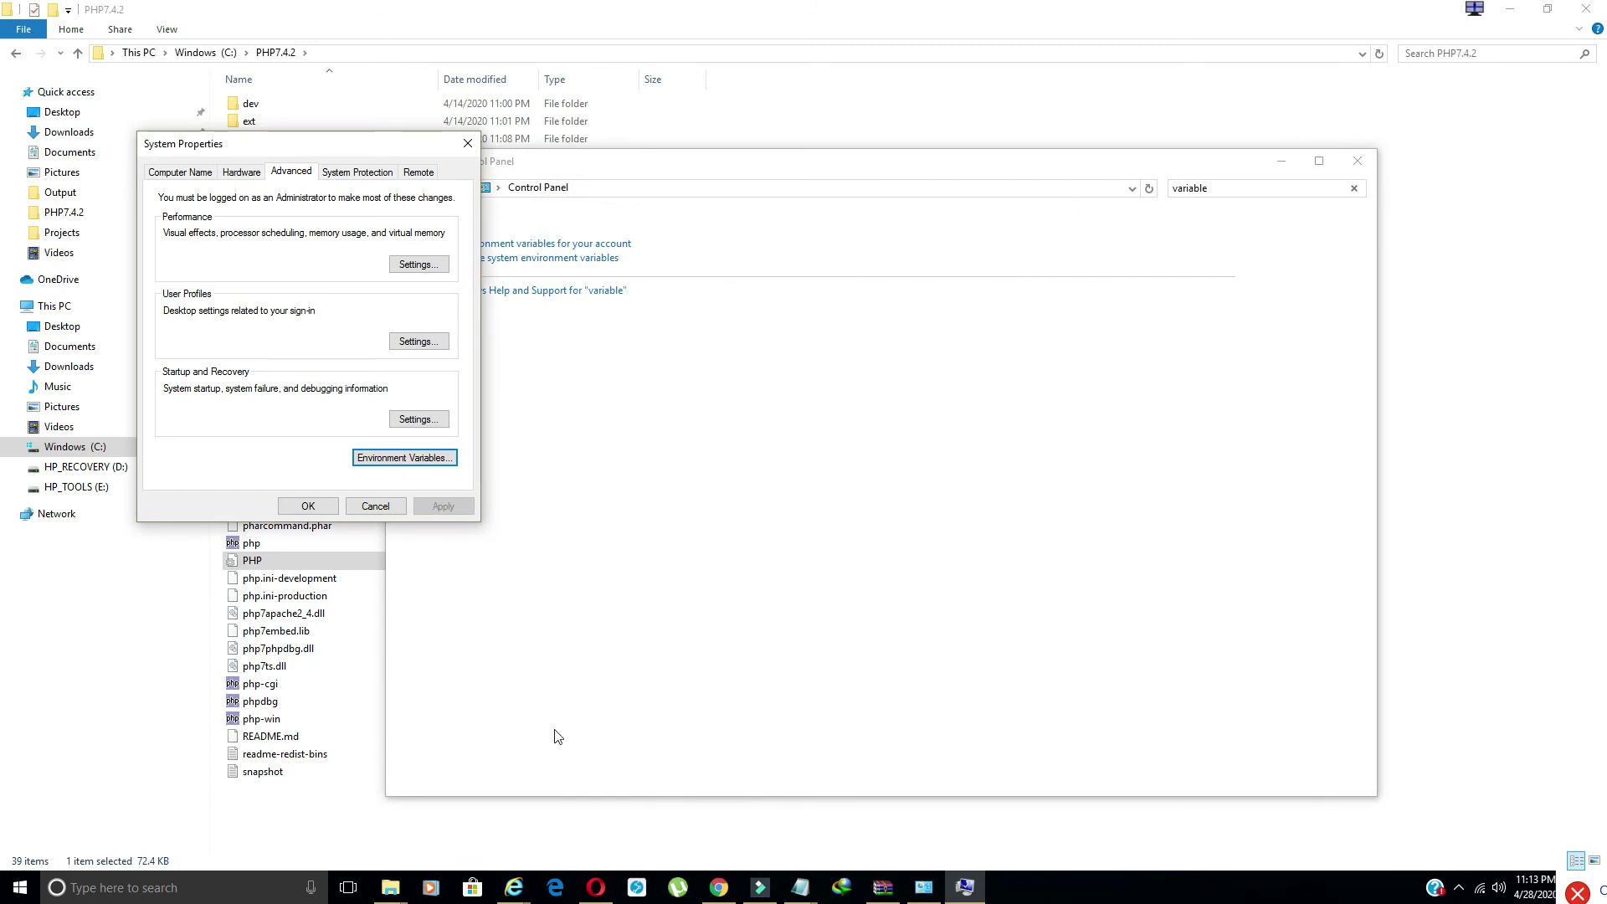
Run php -v in Command Prompt and select the PHP 7.4.5 version output.
left_click(217, 887)
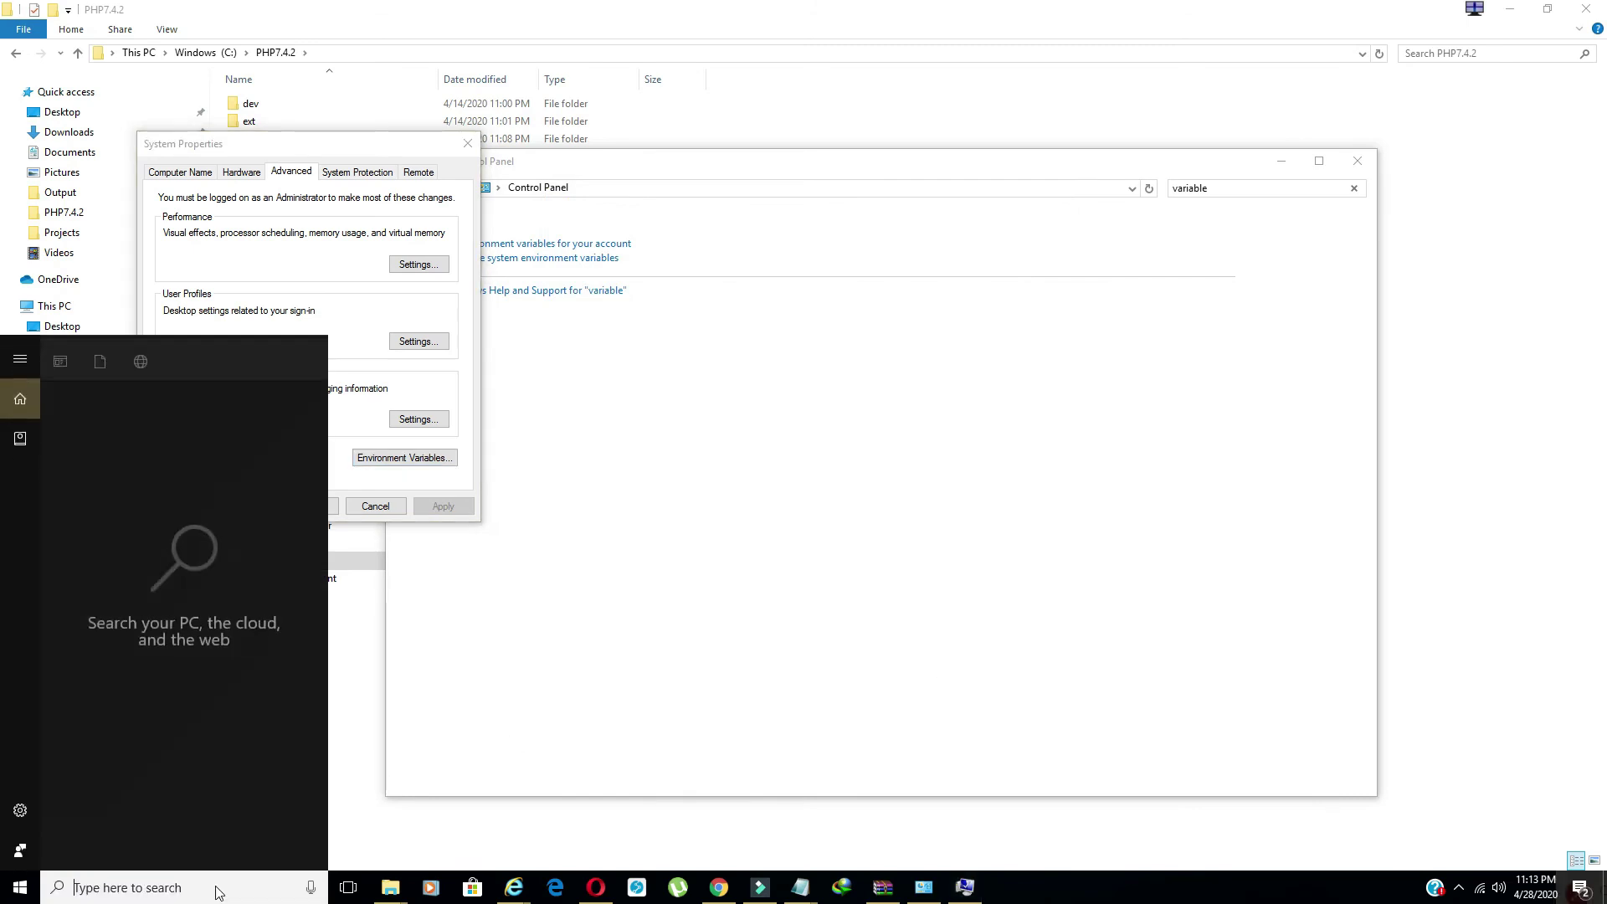
type("CMD")
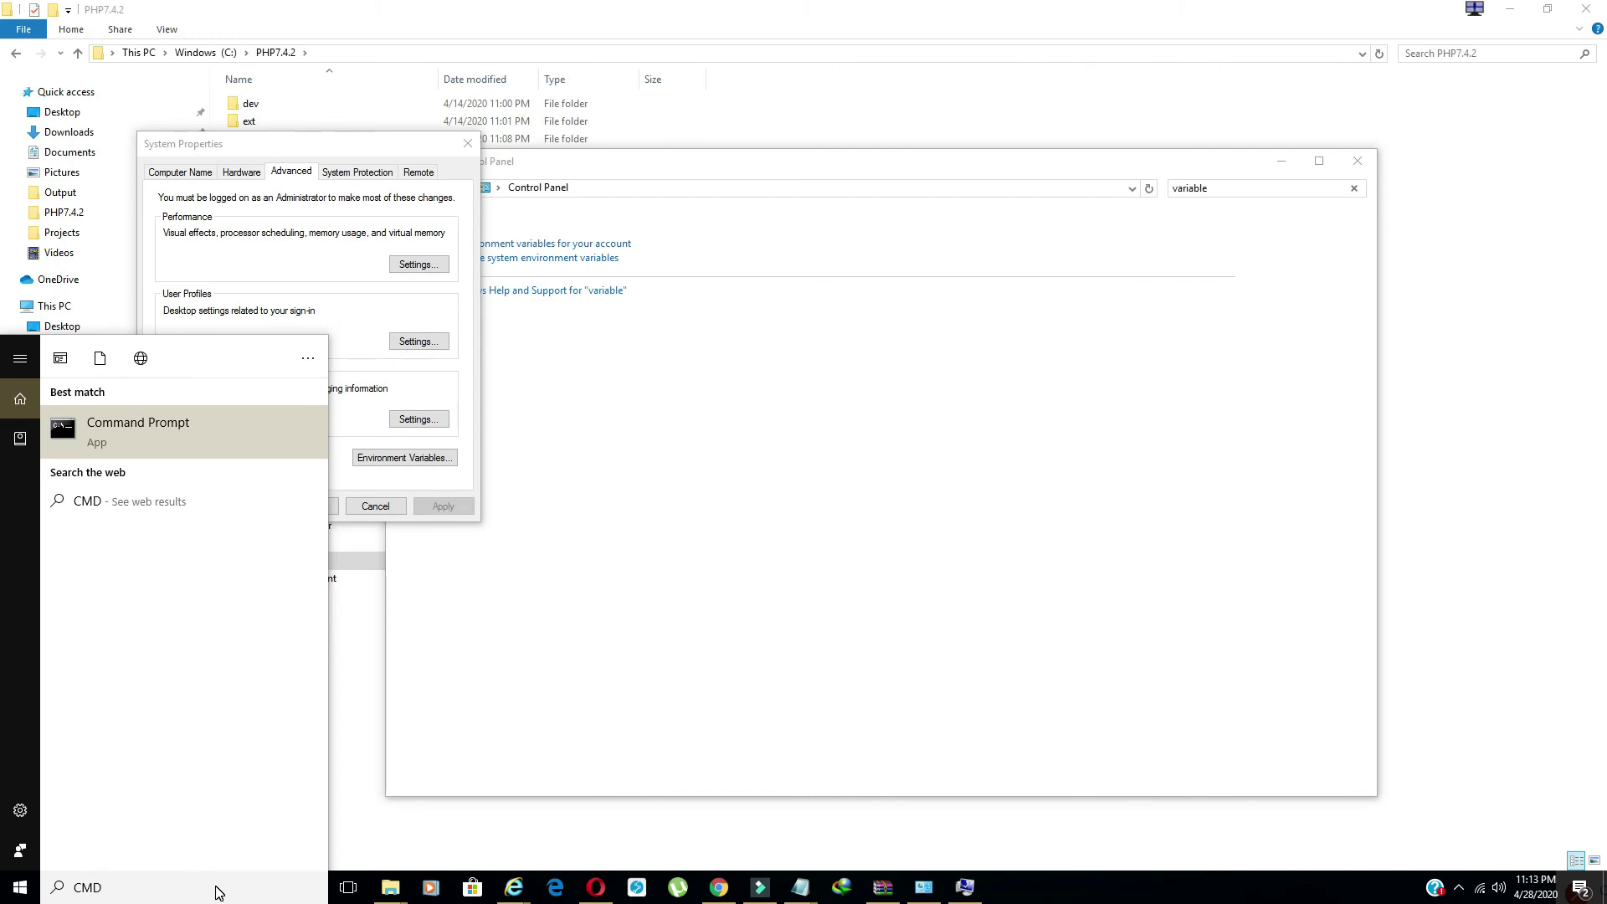
key("Return")
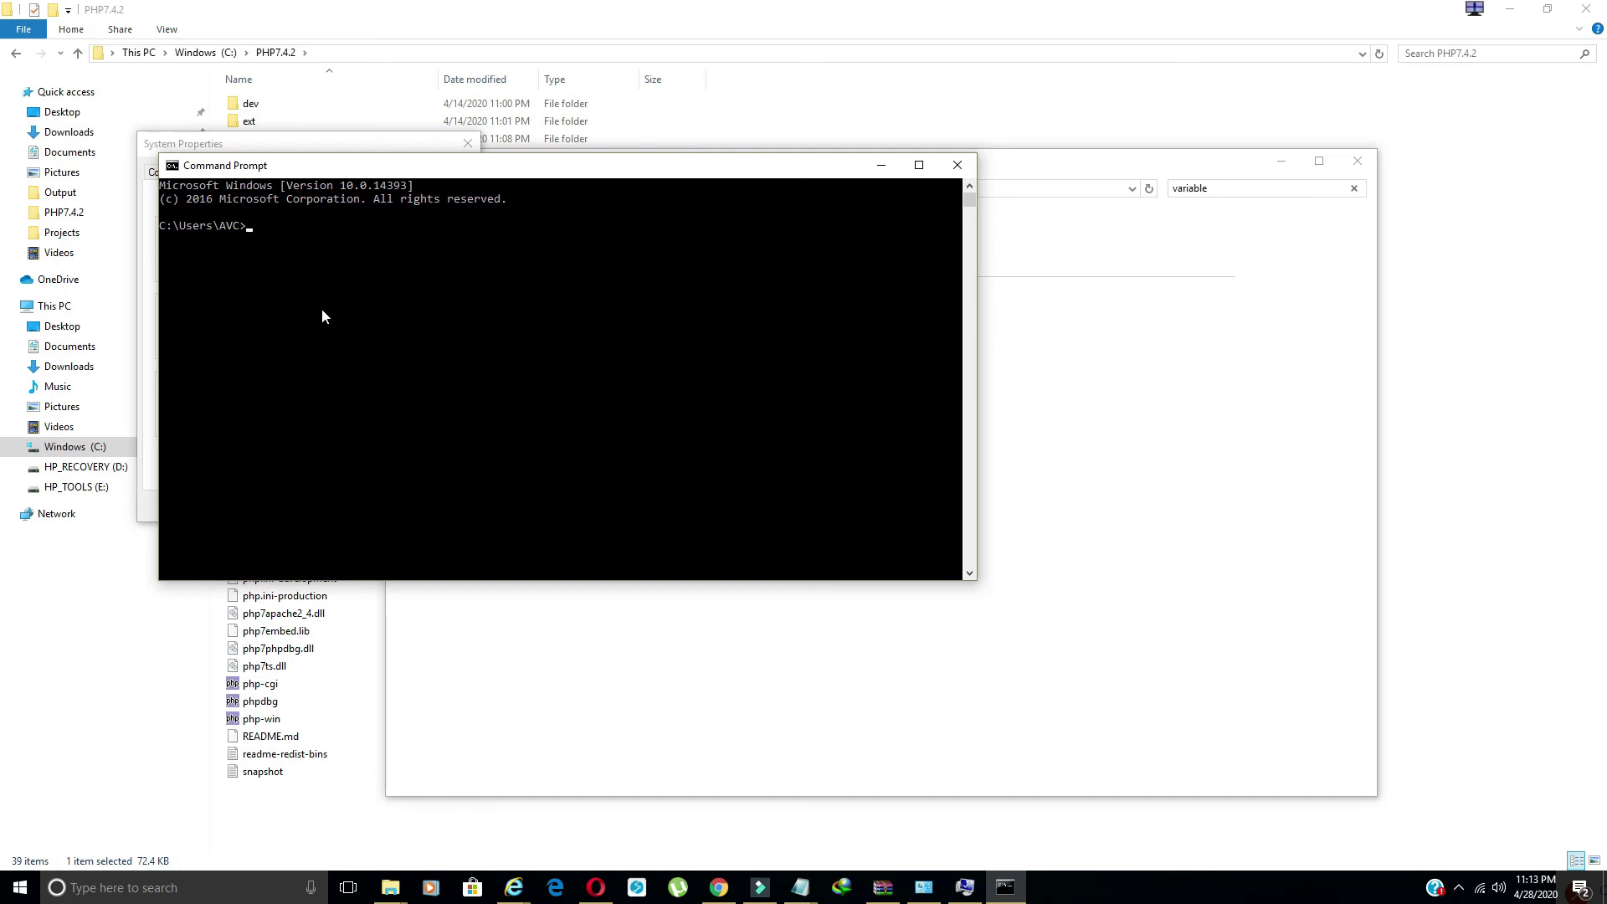
type("PHP")
key("BackSpace")
key("BackSpace")
key("BackSpace")
type("php -")
type("v")
key("Return")
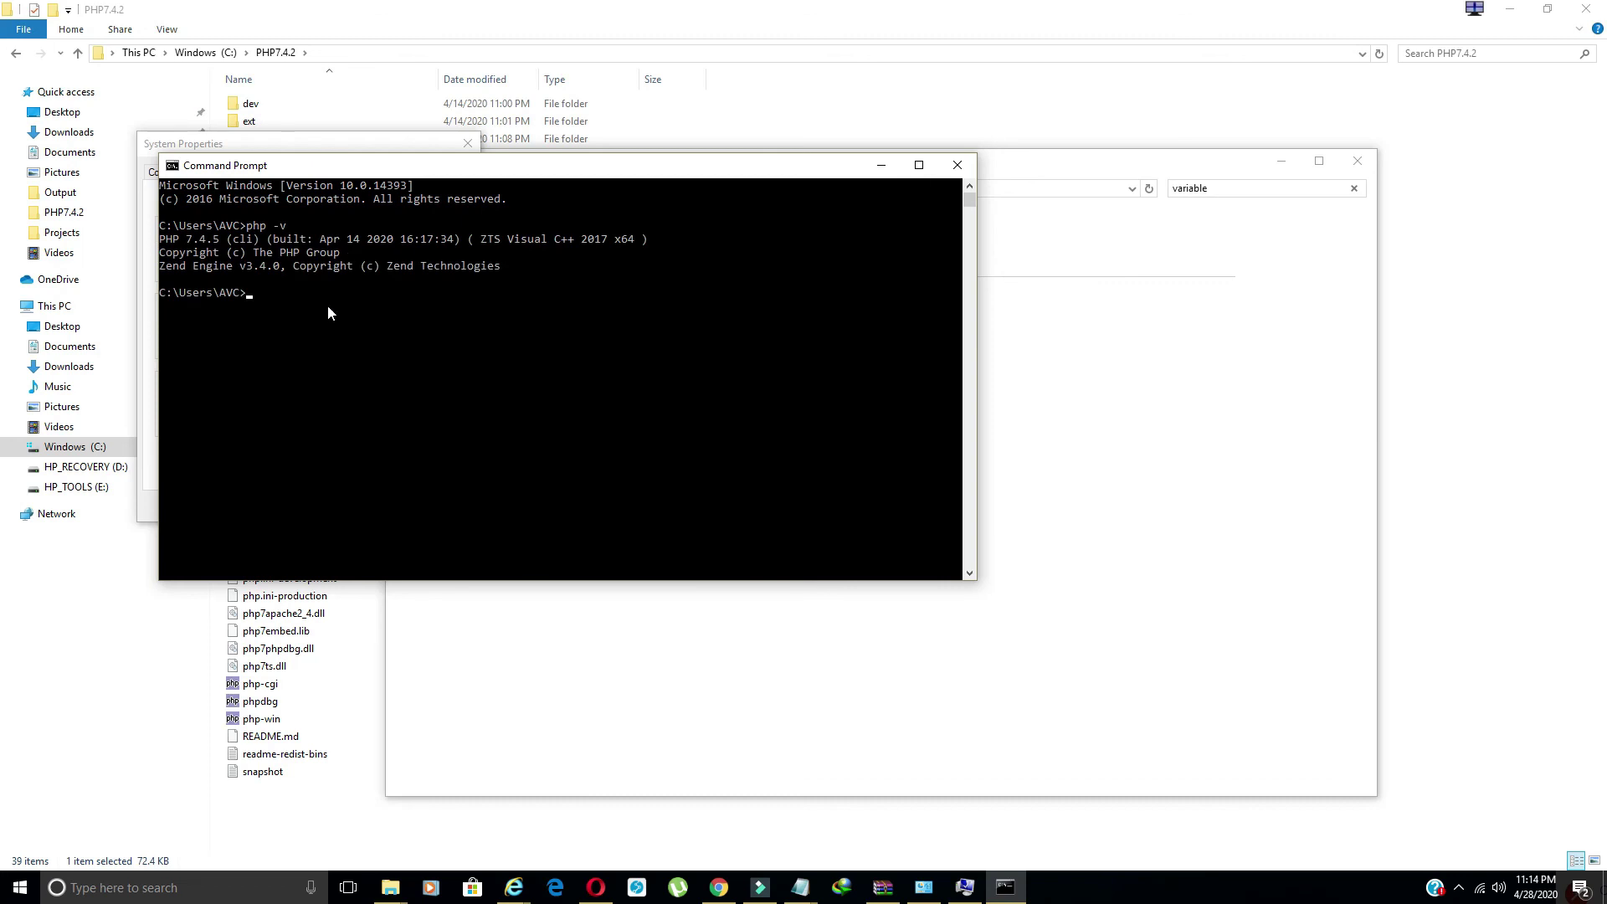
left_click_drag(508, 267, 158, 244)
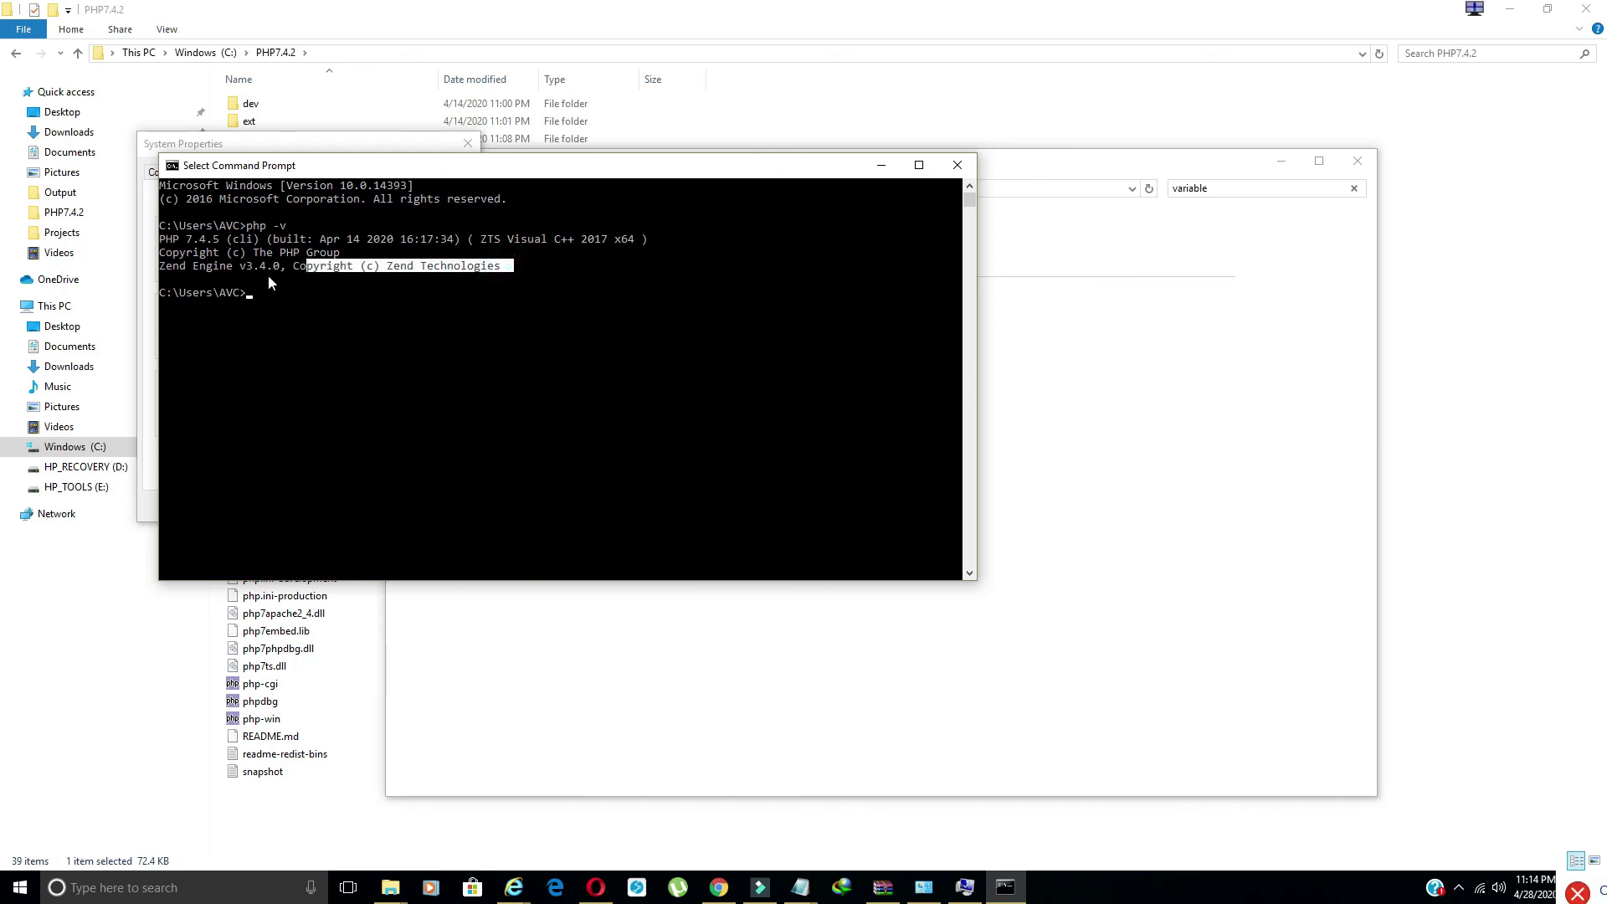